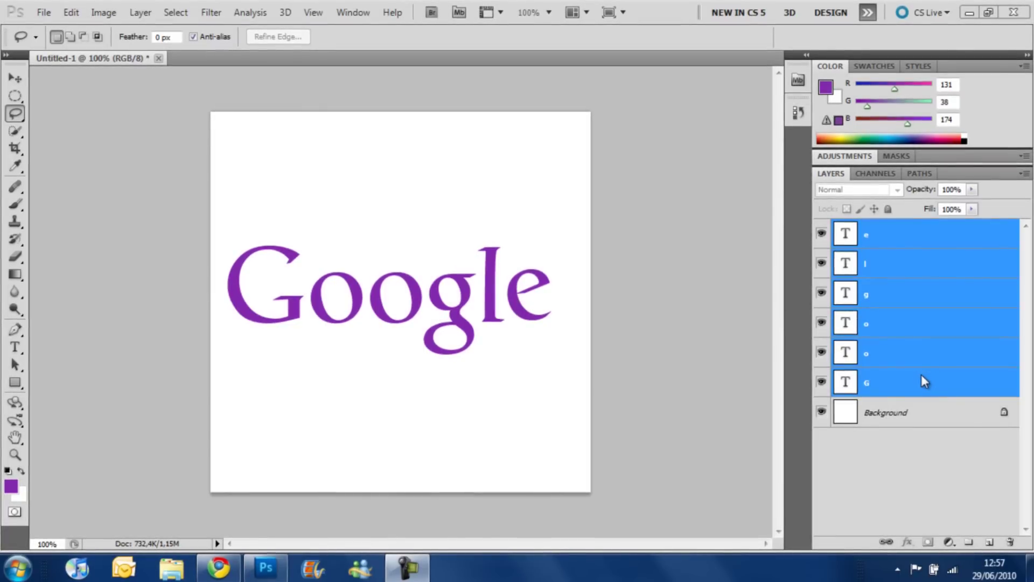
Step: Select only the G letter layer and bring up its Layer Style settings
{"action": "left_click", "coordinate": [908, 360]}
{"action": "left_click", "coordinate": [901, 384]}
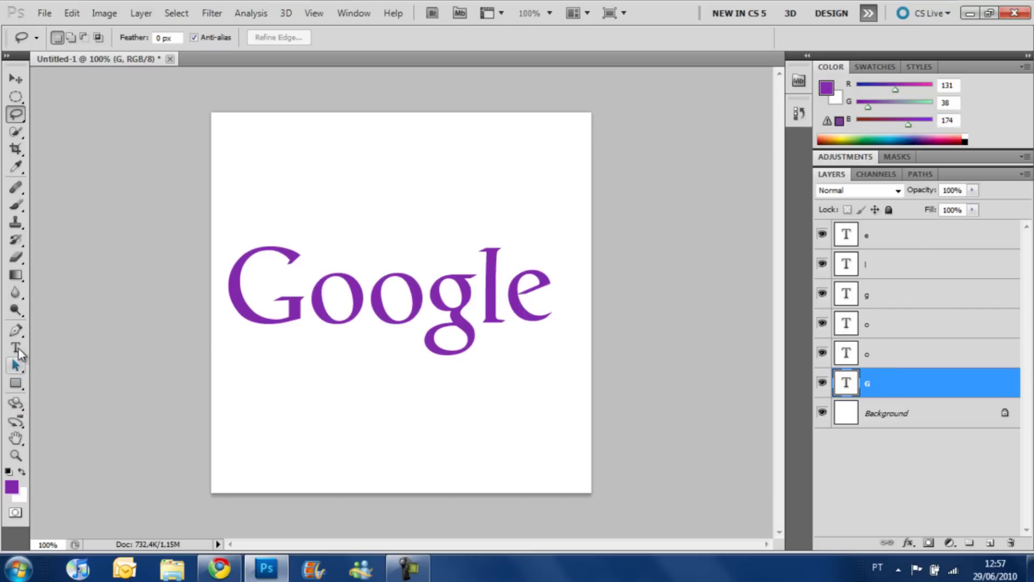
{"action": "left_click", "coordinate": [17, 349]}
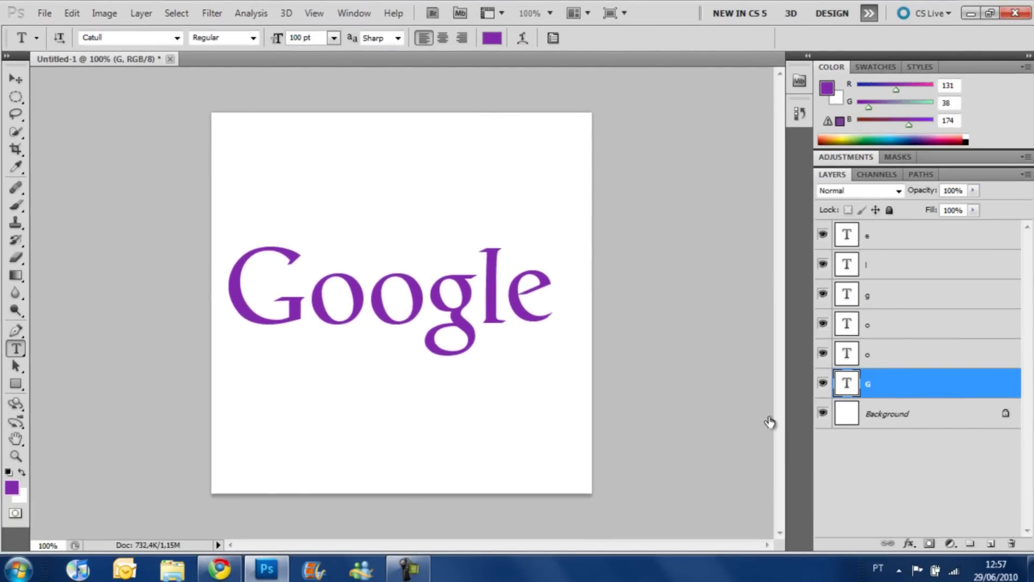
{"action": "double_click", "coordinate": [908, 389]}
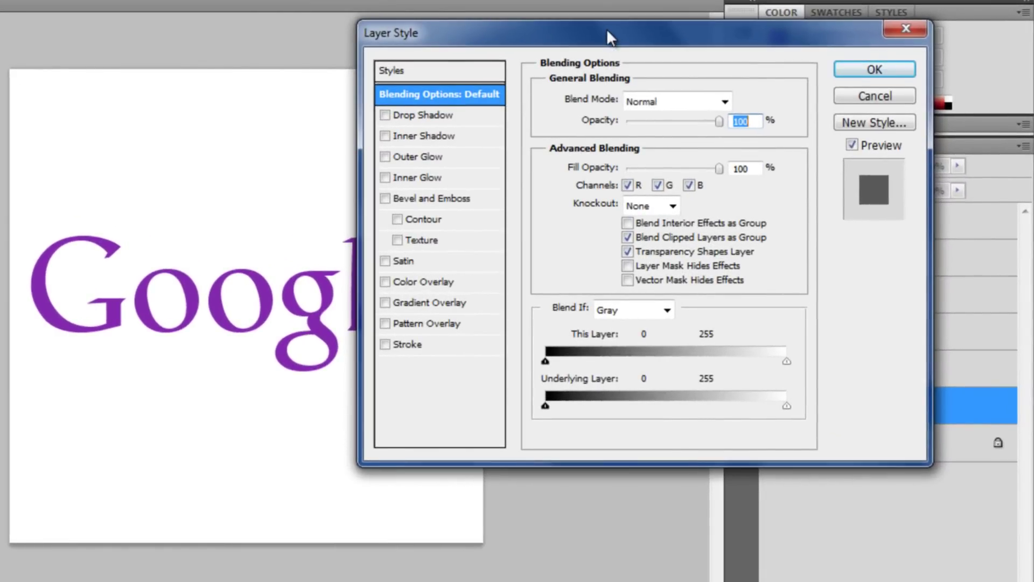
Step: Give the G a blue colour overlay with hex 1846c5
{"action": "left_click_drag", "start_coordinate": [606, 28], "coordinate": [600, 80]}
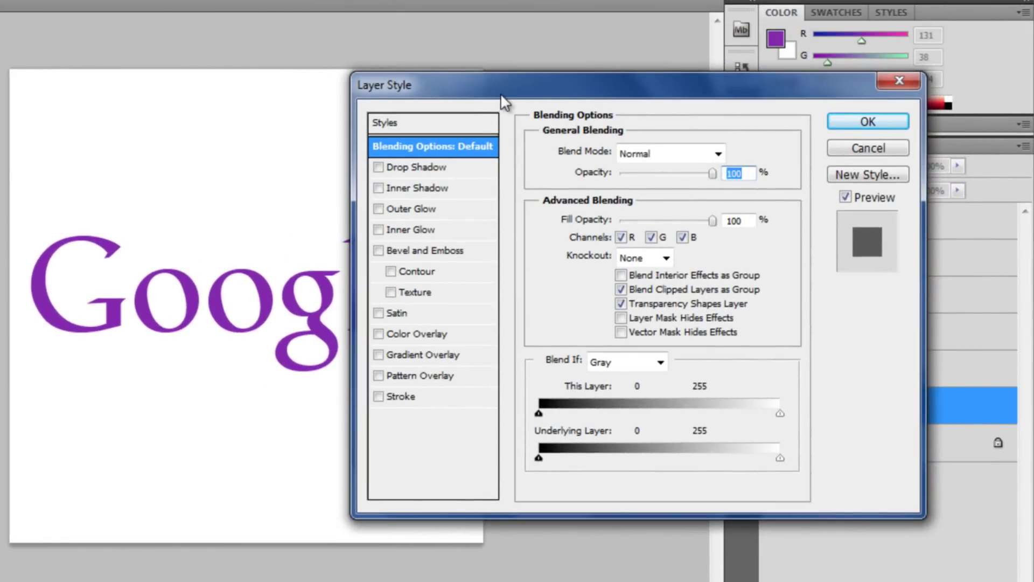
{"action": "left_click", "coordinate": [396, 333]}
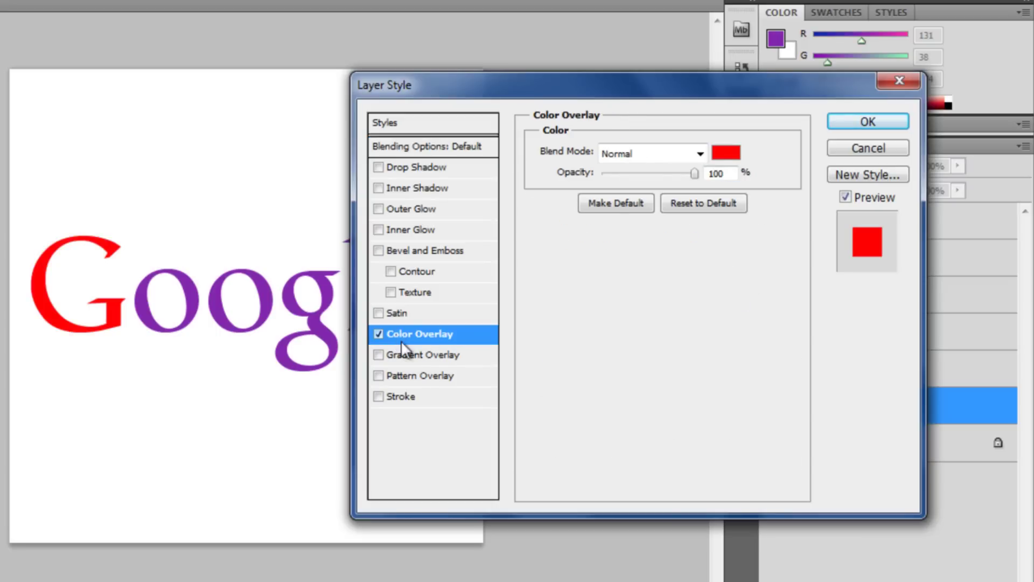
{"action": "left_click", "coordinate": [723, 156]}
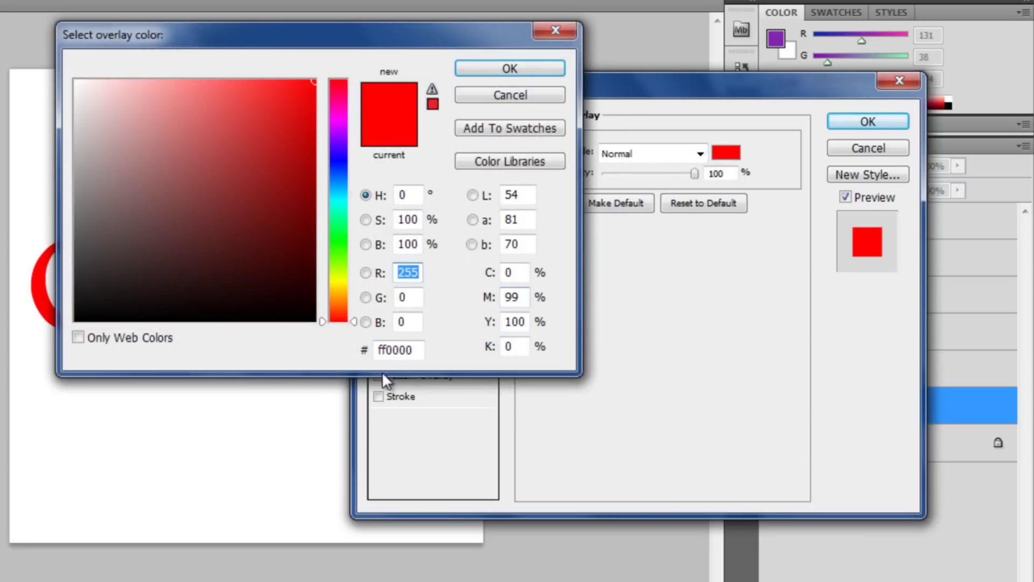
{"action": "left_click", "coordinate": [383, 349]}
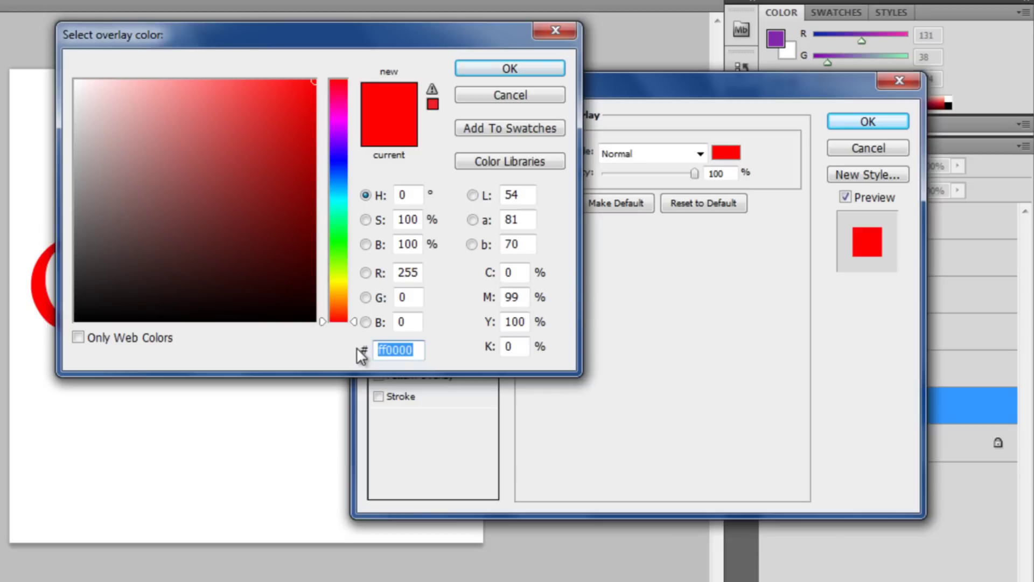
{"action": "type", "text": "18"}
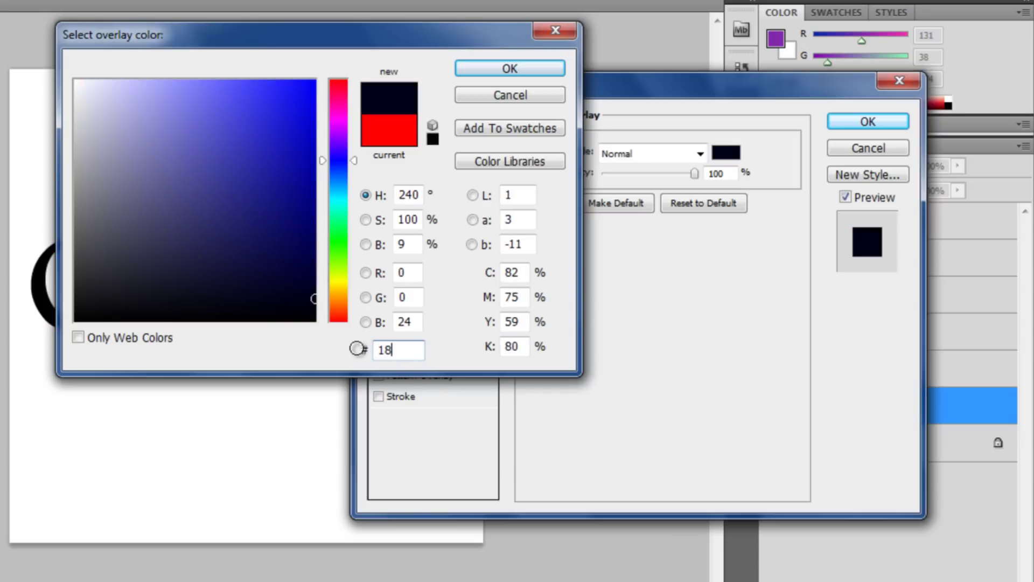
{"action": "type", "text": "4"}
{"action": "type", "text": "6"}
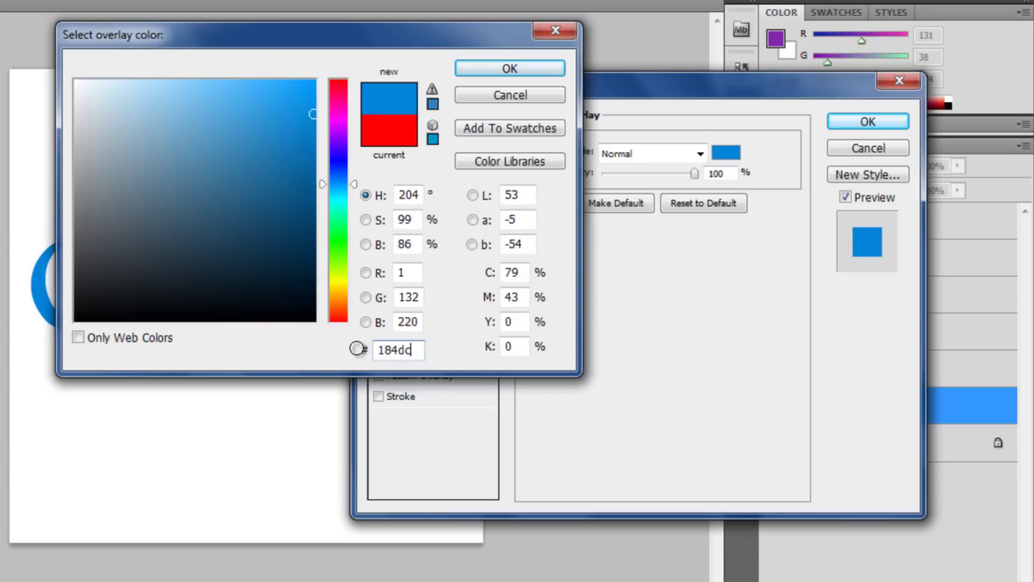
{"action": "type", "text": "c5"}
{"action": "key", "text": "Return"}
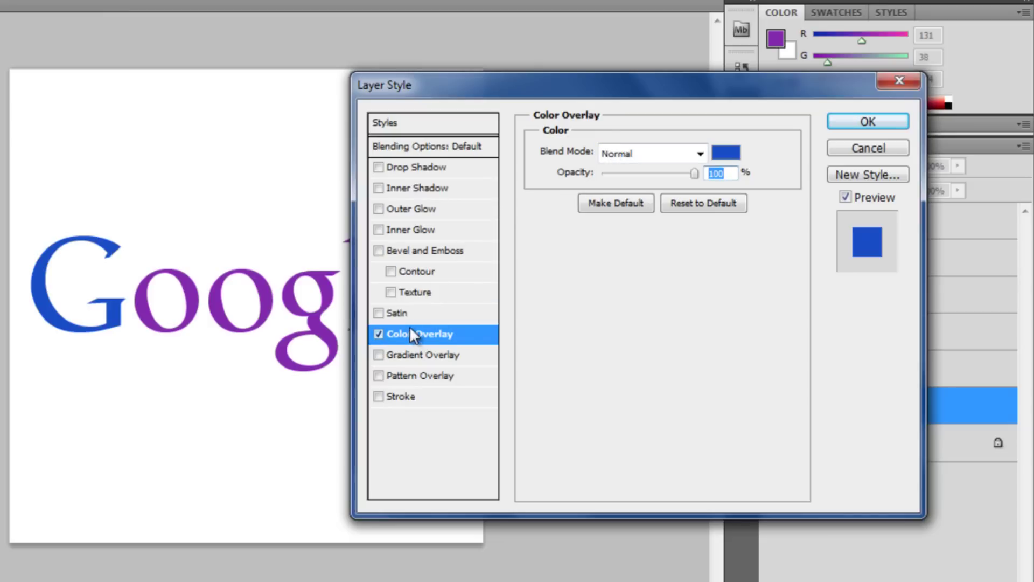
{"action": "left_click", "coordinate": [395, 251]}
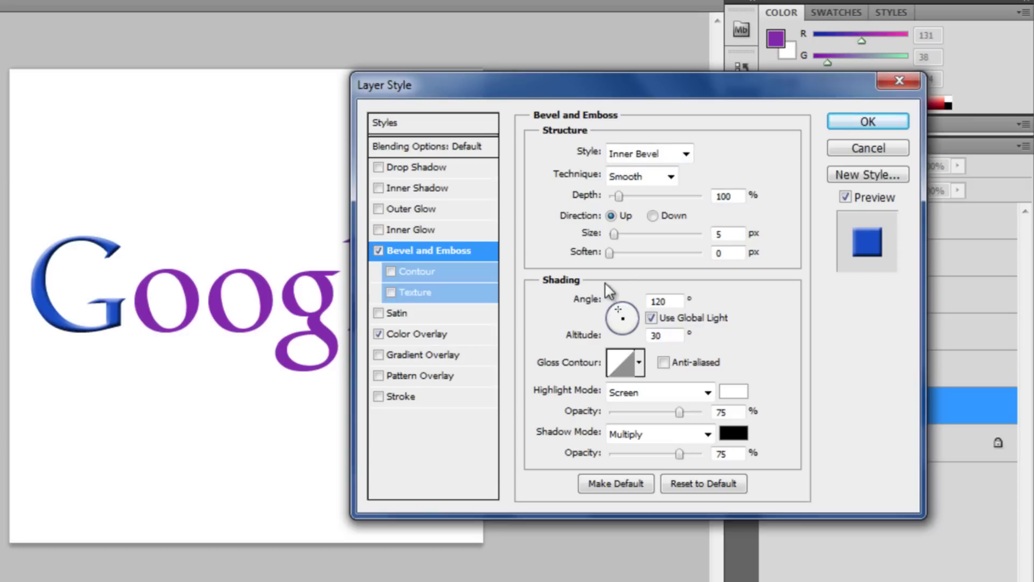
Step: Switch the G's bevel to the fourth gloss contour, 154% depth and increased soften
{"action": "left_click", "coordinate": [639, 362]}
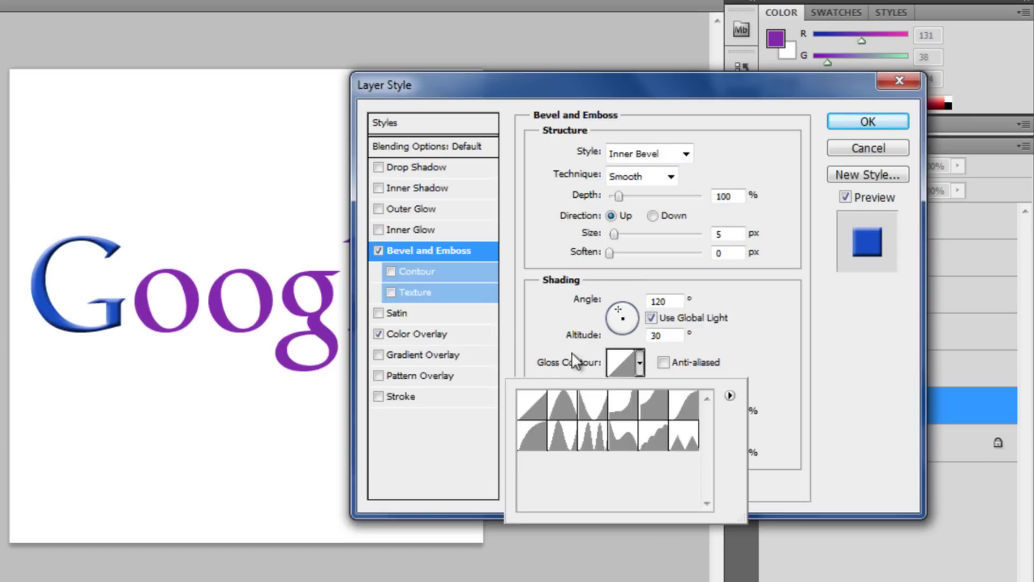
{"action": "left_click", "coordinate": [625, 407]}
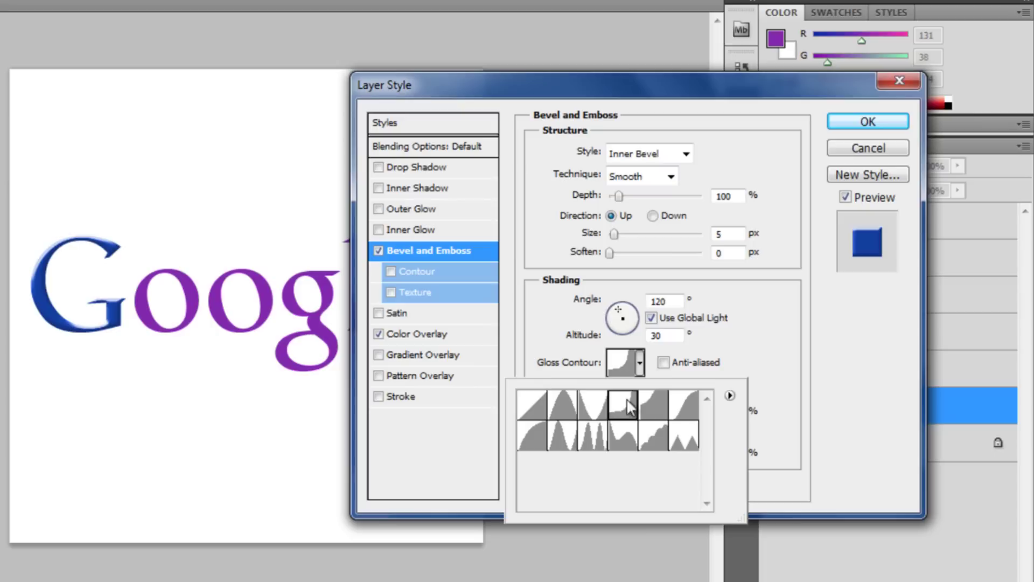
{"action": "left_click", "coordinate": [619, 196]}
{"action": "left_click_drag", "start_coordinate": [620, 196], "coordinate": [624, 197]}
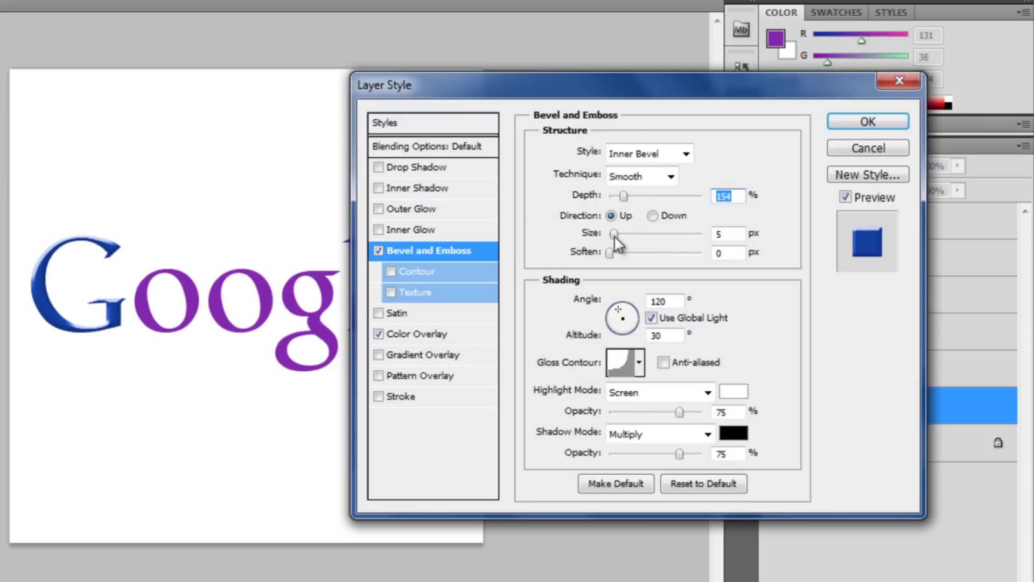
{"action": "left_click_drag", "start_coordinate": [611, 252], "coordinate": [653, 252]}
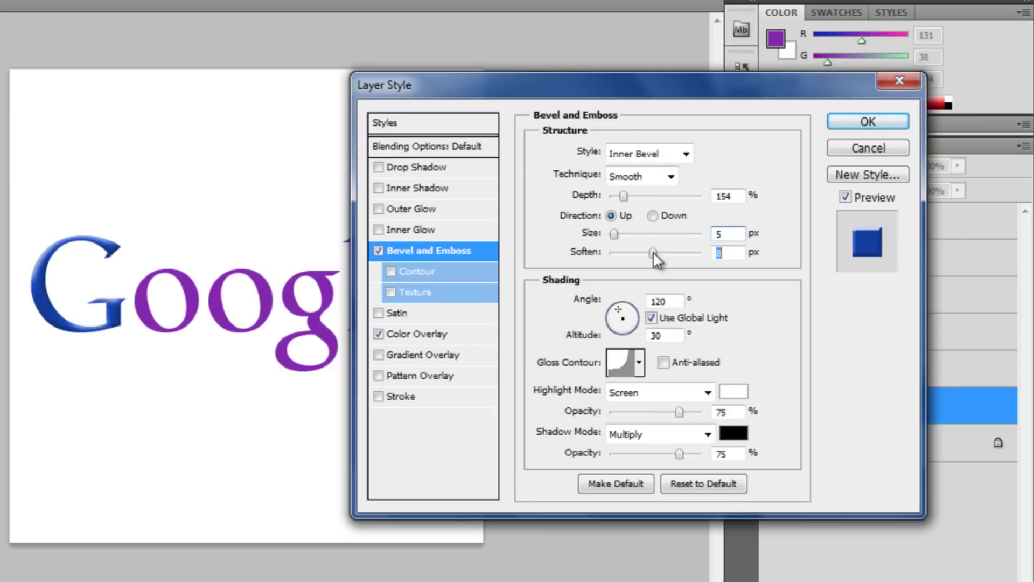
{"action": "left_click", "coordinate": [411, 167]}
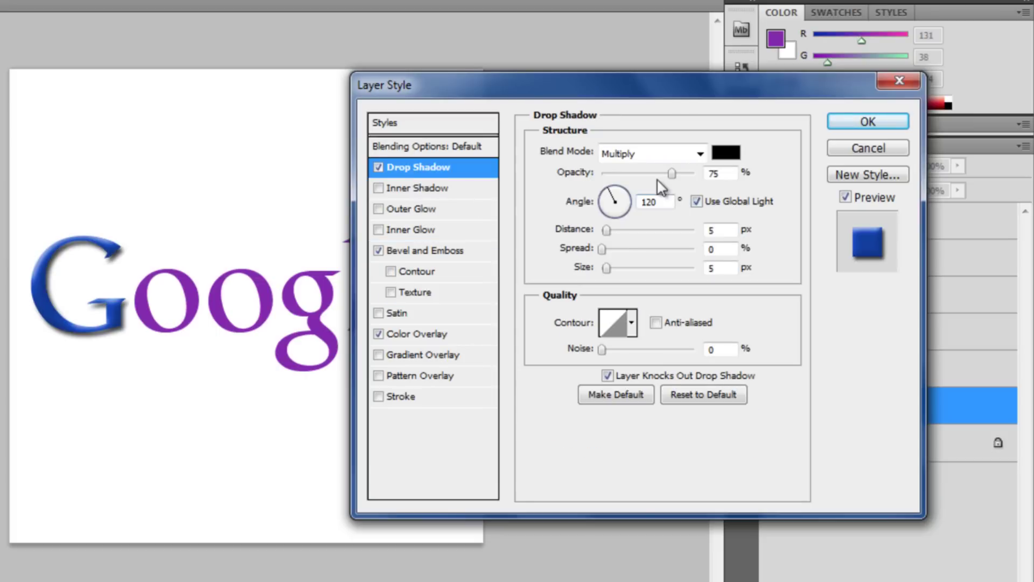
Step: Set the G's drop shadow to 2 px size and 4 px distance, then apply the style
{"action": "left_click_drag", "start_coordinate": [607, 266], "coordinate": [604, 267]}
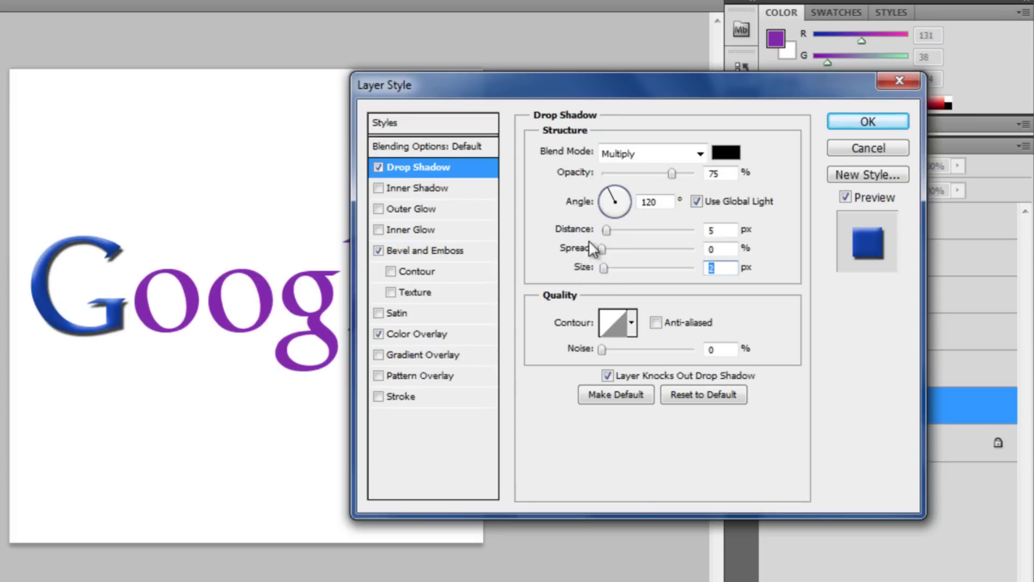
{"action": "left_click_drag", "start_coordinate": [604, 235], "coordinate": [606, 231]}
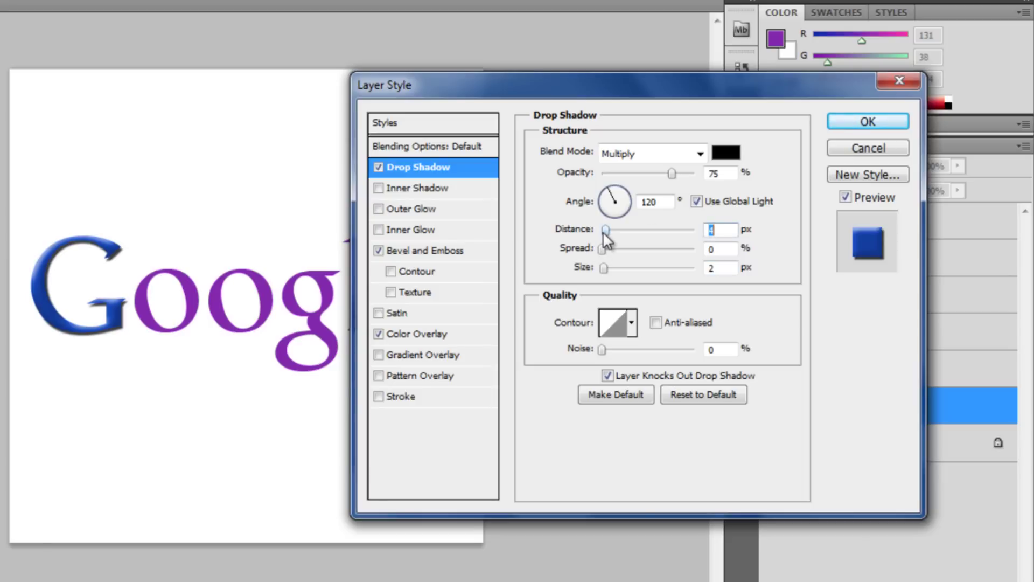
{"action": "left_click", "coordinate": [864, 121]}
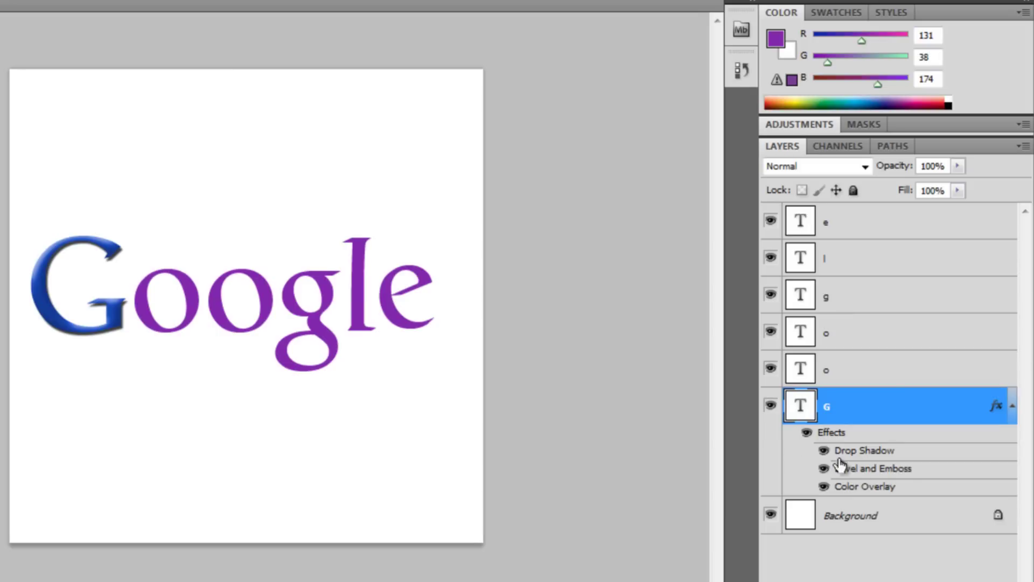
Step: Copy the G layer's style and paste it onto both o letter layers
{"action": "right_click", "coordinate": [897, 411]}
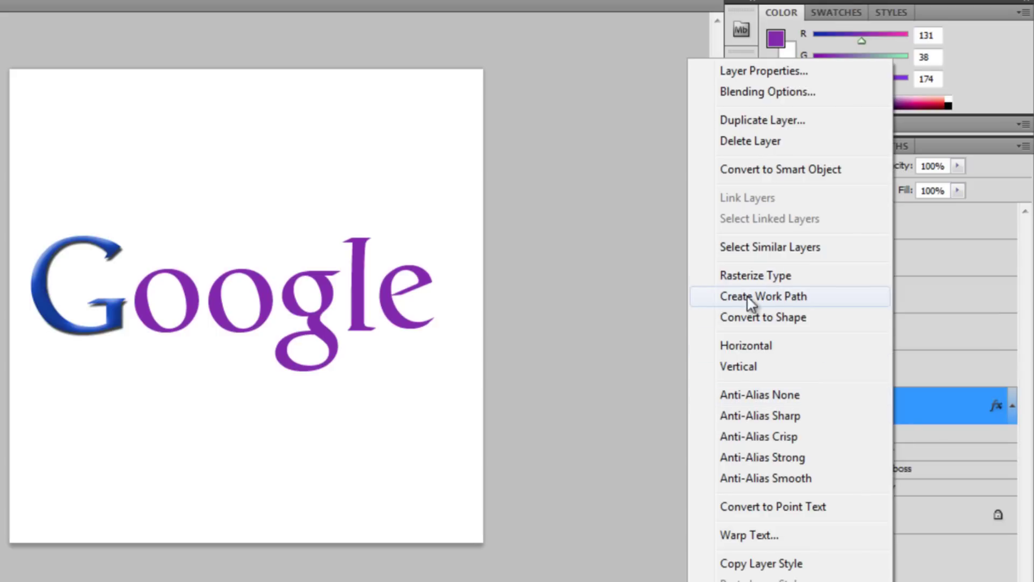
{"action": "left_click", "coordinate": [753, 564]}
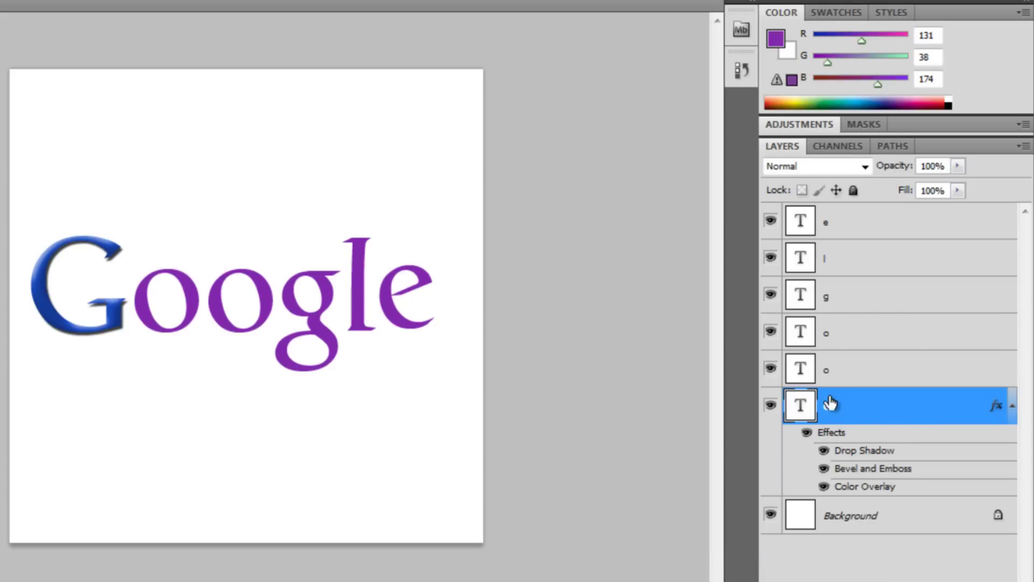
{"action": "left_click", "coordinate": [843, 371]}
{"action": "right_click", "coordinate": [843, 369]}
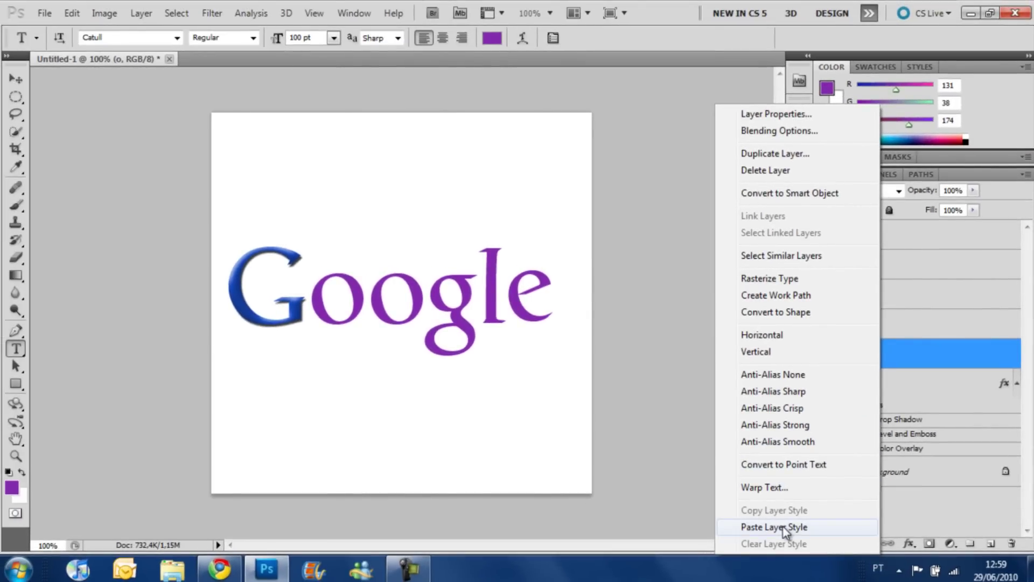
{"action": "left_click", "coordinate": [786, 528]}
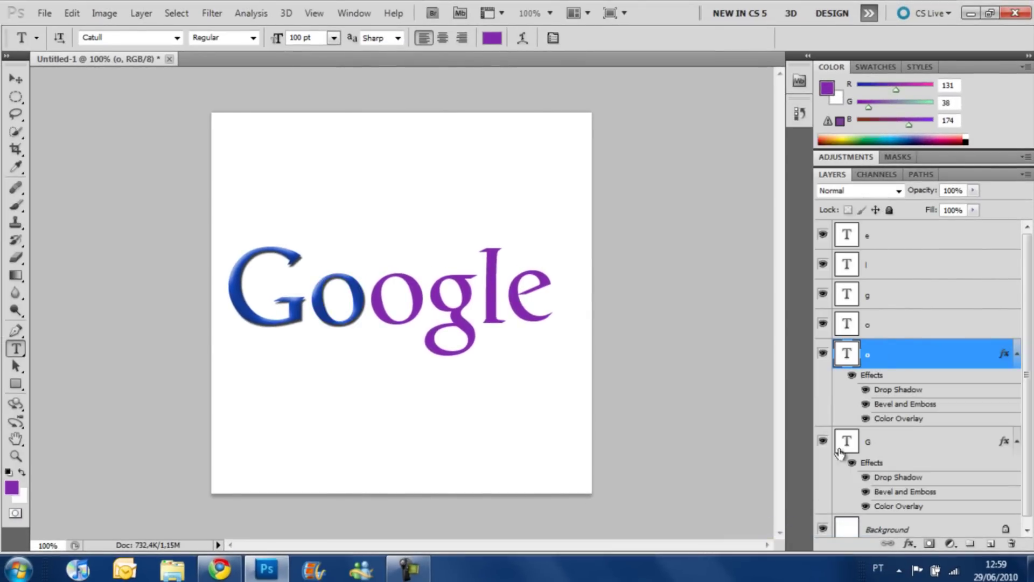
{"action": "right_click", "coordinate": [897, 318]}
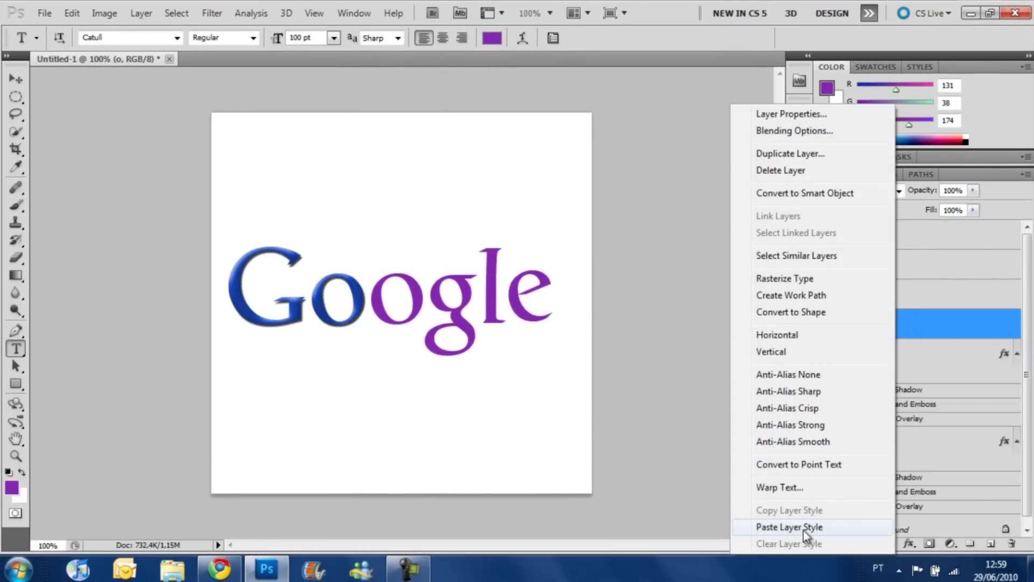
{"action": "left_click", "coordinate": [804, 528]}
Step: Paste the copied G style onto the g, l and e letter layers
{"action": "right_click", "coordinate": [879, 292]}
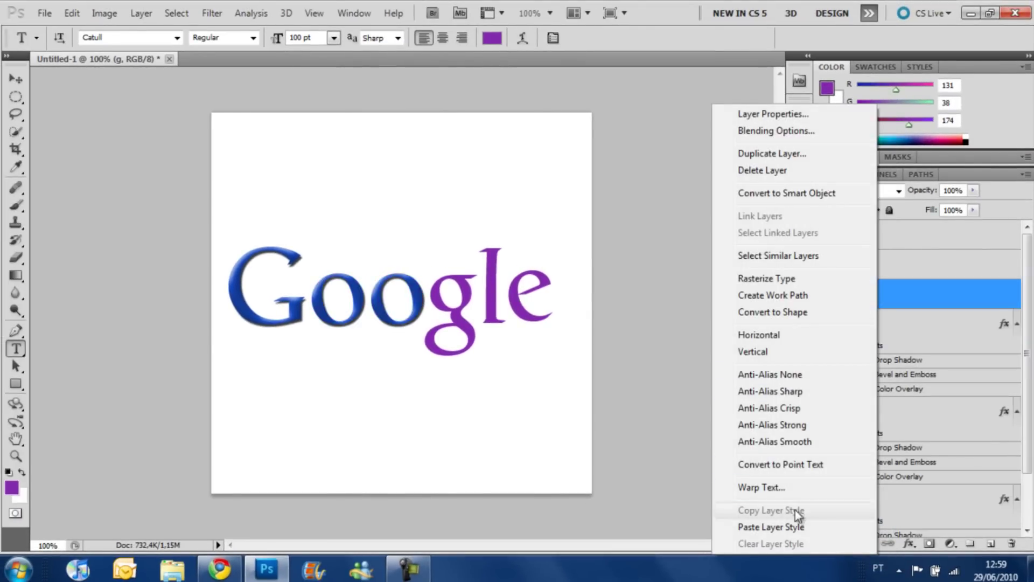
{"action": "left_click", "coordinate": [790, 527]}
{"action": "right_click", "coordinate": [871, 276]}
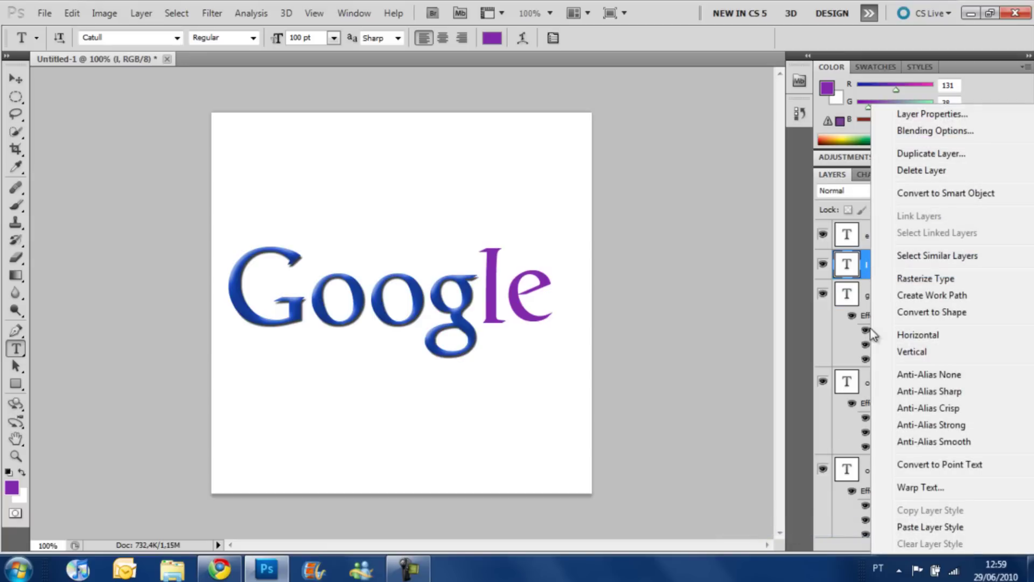
{"action": "left_click", "coordinate": [905, 528]}
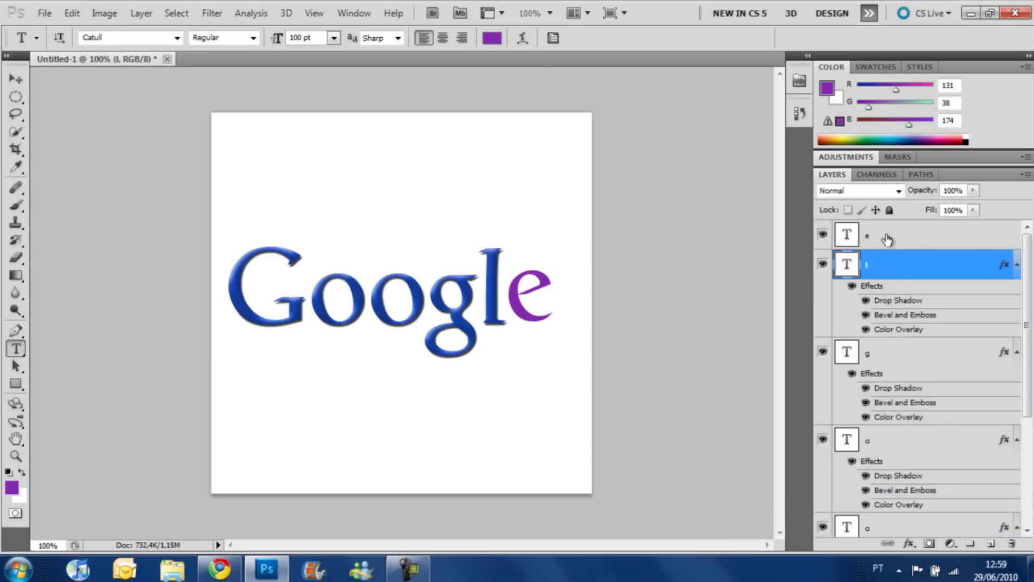
{"action": "right_click", "coordinate": [887, 236]}
{"action": "left_click", "coordinate": [777, 527]}
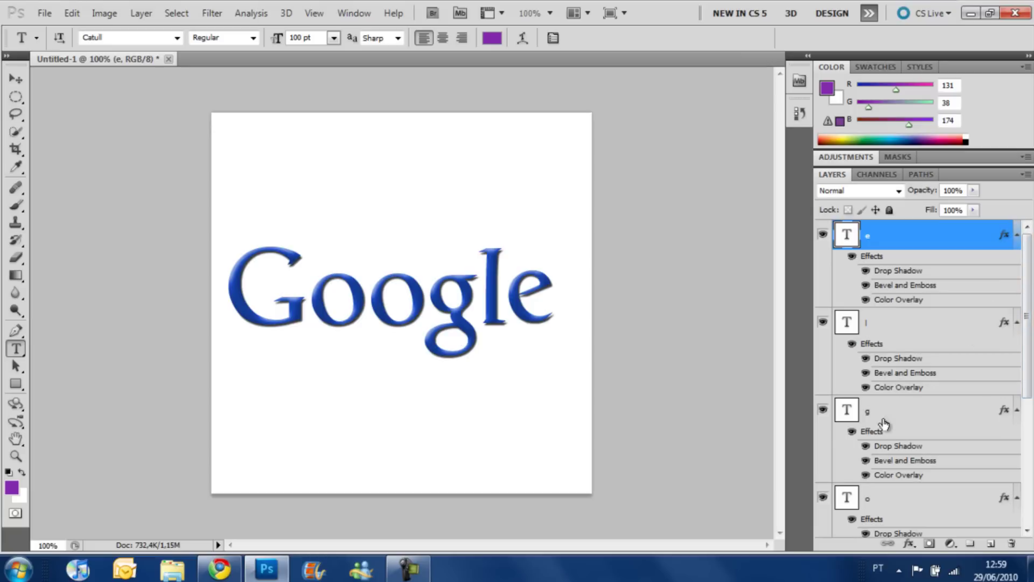
{"action": "left_click_drag", "start_coordinate": [1029, 308], "coordinate": [1029, 435]}
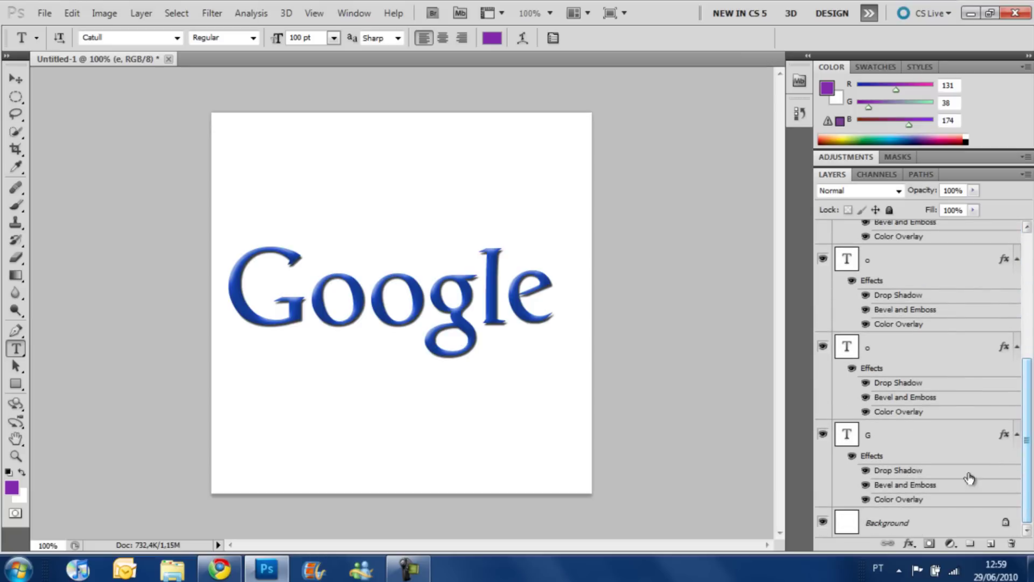
{"action": "left_click", "coordinate": [894, 434]}
Step: Change the first o's colour overlay to red, hex de1b00
{"action": "left_click", "coordinate": [877, 347]}
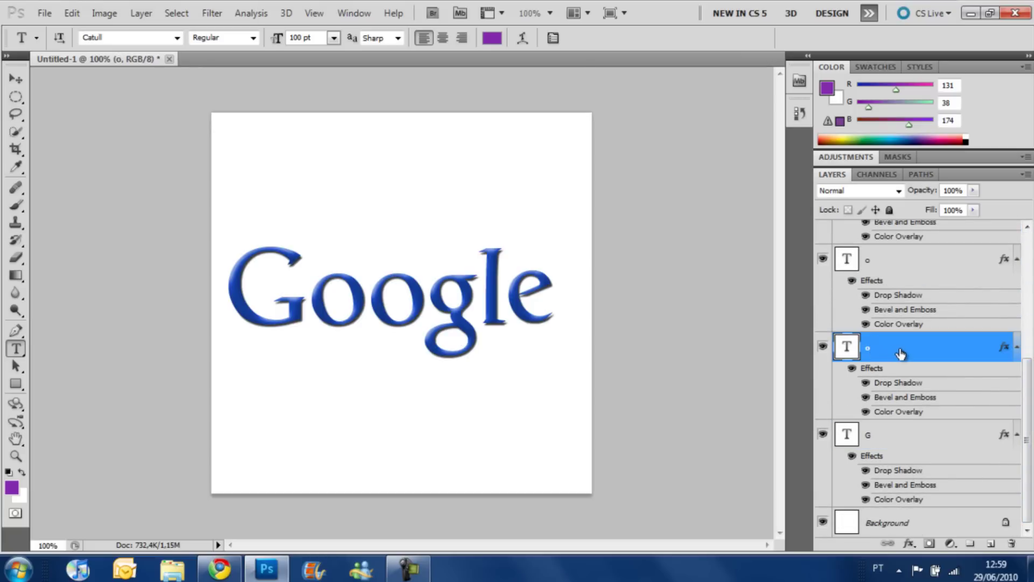
{"action": "double_click", "coordinate": [897, 353]}
{"action": "left_click", "coordinate": [536, 326]}
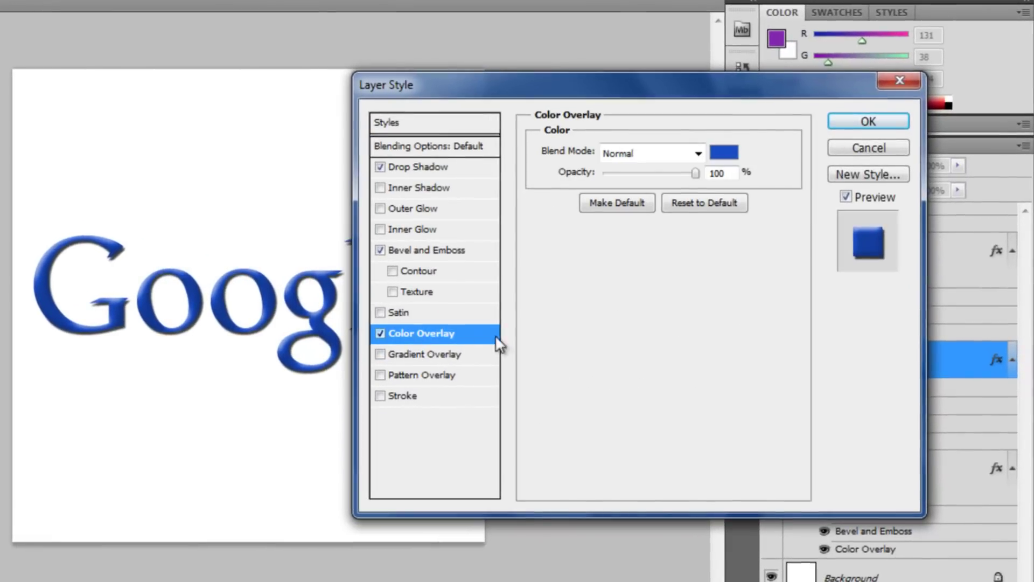
{"action": "left_click", "coordinate": [733, 152]}
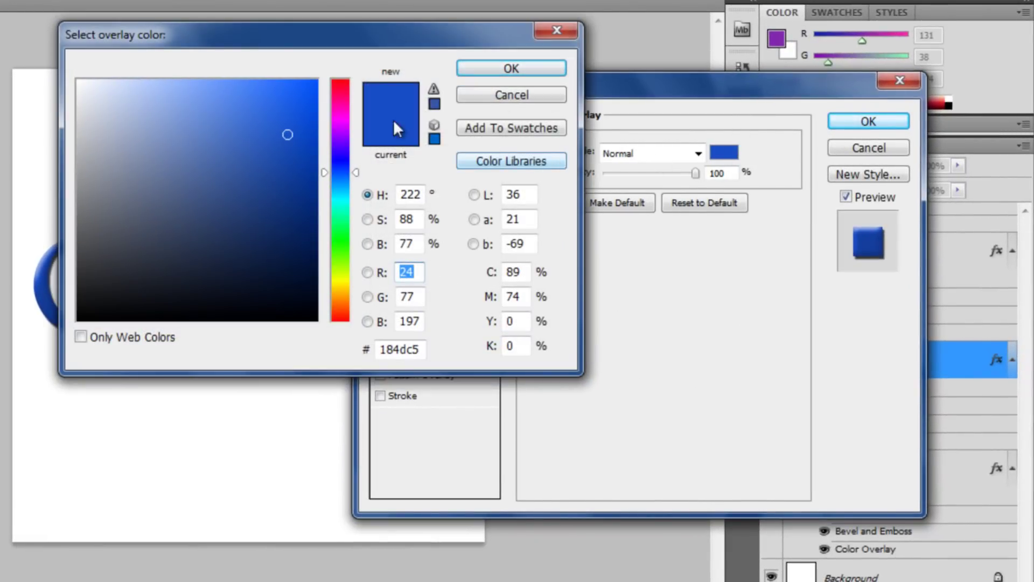
{"action": "left_click", "coordinate": [421, 352]}
{"action": "left_click_drag", "start_coordinate": [421, 351], "coordinate": [301, 358]}
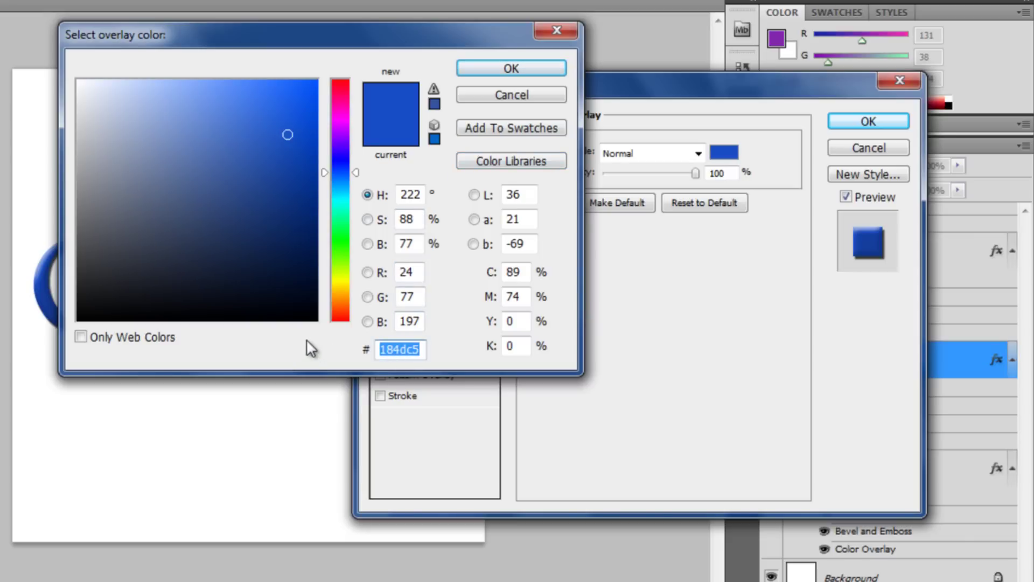
{"action": "type", "text": "de"}
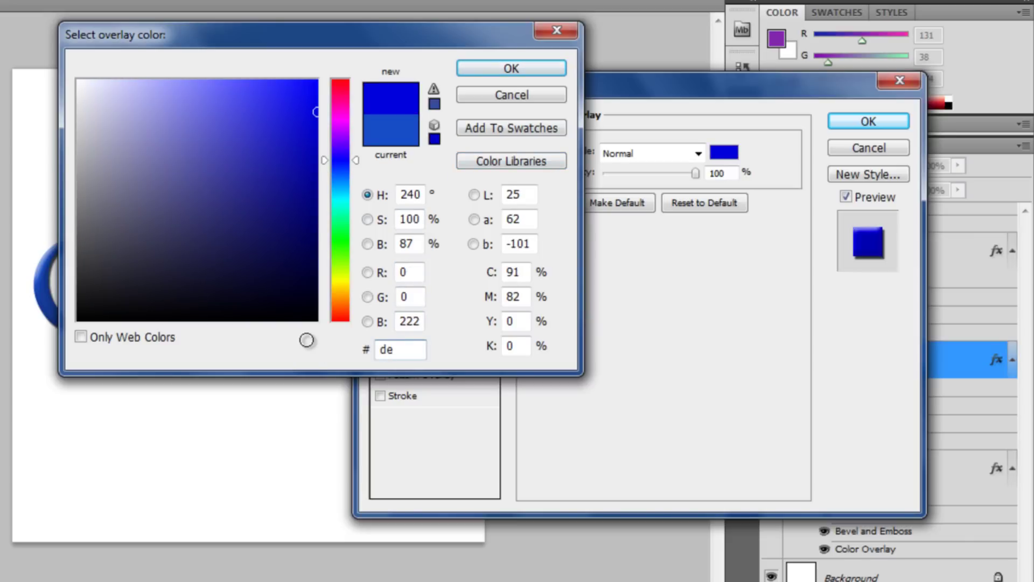
{"action": "type", "text": "1b"}
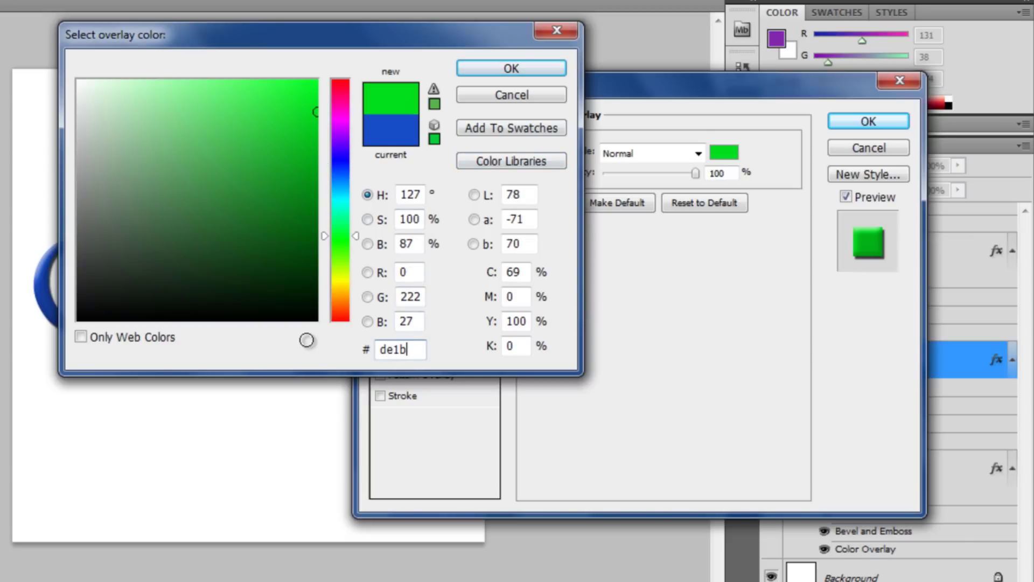
{"action": "type", "text": "00"}
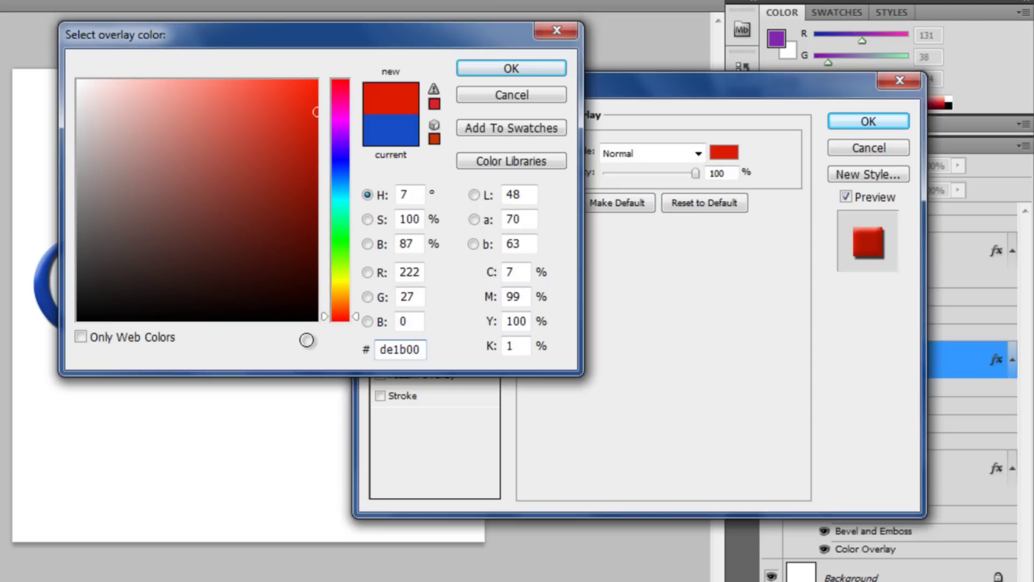
{"action": "key", "text": "Return"}
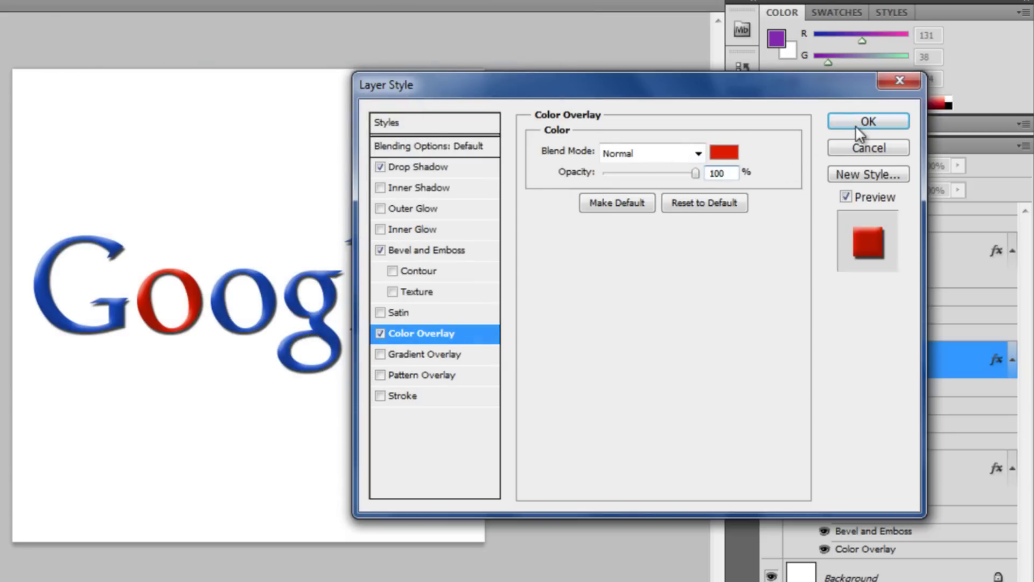
{"action": "left_click", "coordinate": [857, 128]}
{"action": "right_click", "coordinate": [858, 257]}
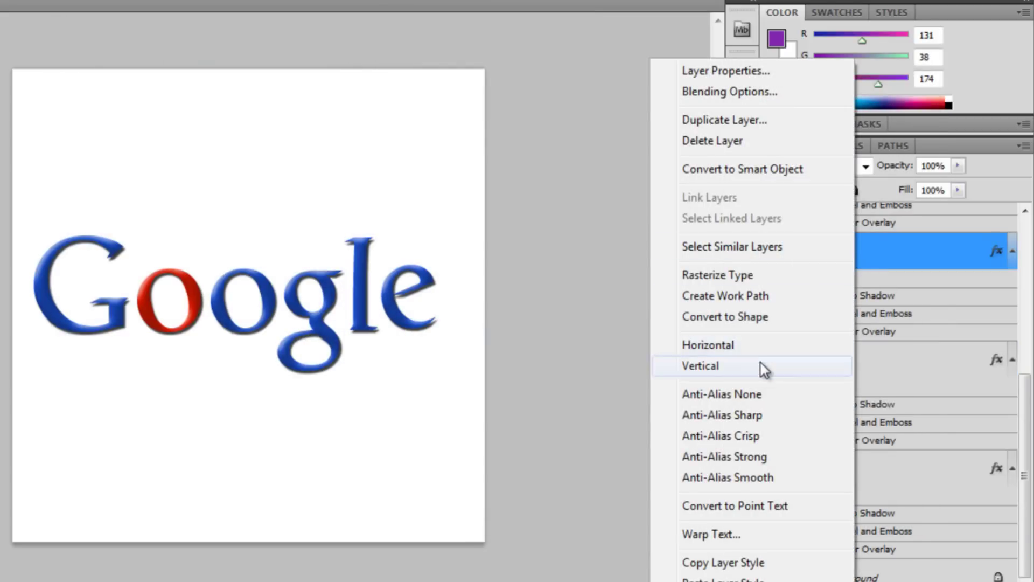
Step: Set the second o's colour overlay to yellow, hex ffcf00
{"action": "left_click", "coordinate": [945, 254]}
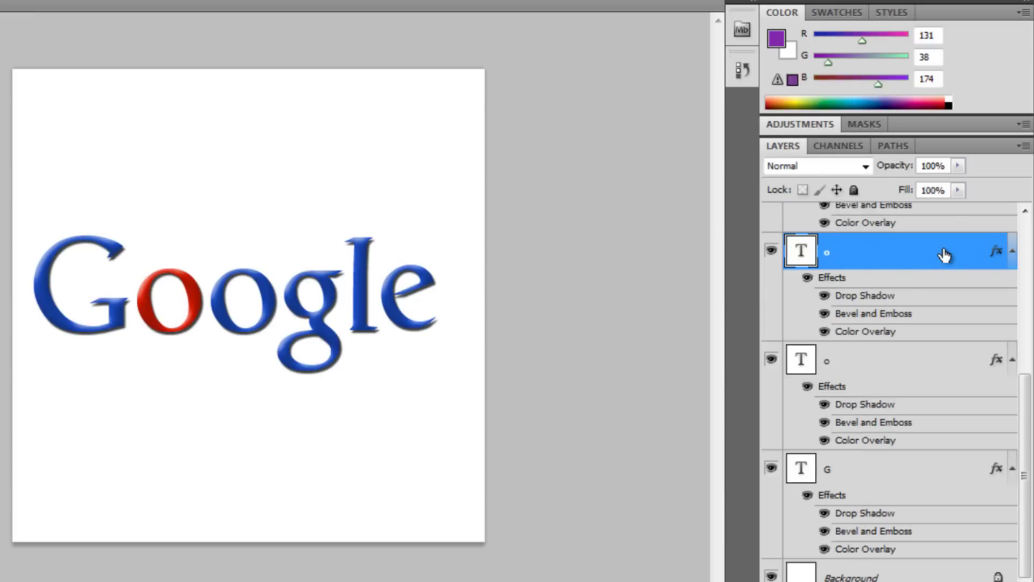
{"action": "double_click", "coordinate": [945, 253]}
{"action": "left_click", "coordinate": [423, 335]}
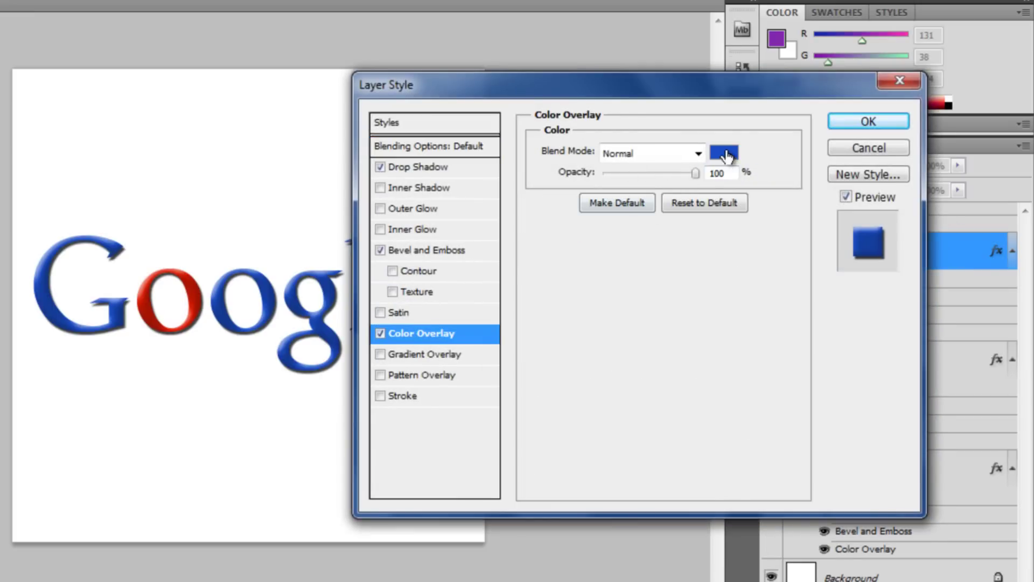
{"action": "left_click", "coordinate": [725, 153]}
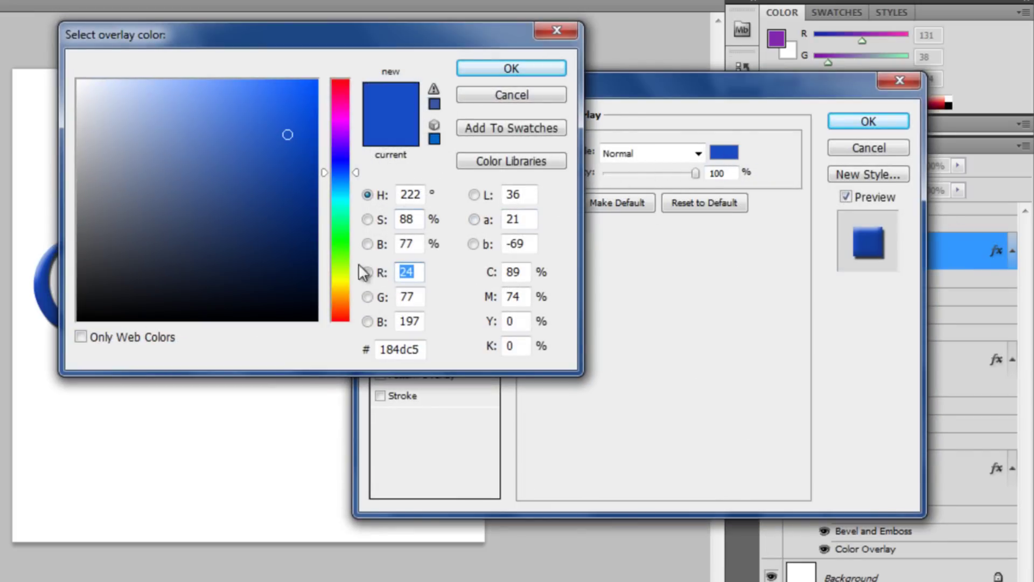
{"action": "left_click_drag", "start_coordinate": [423, 350], "coordinate": [377, 351]}
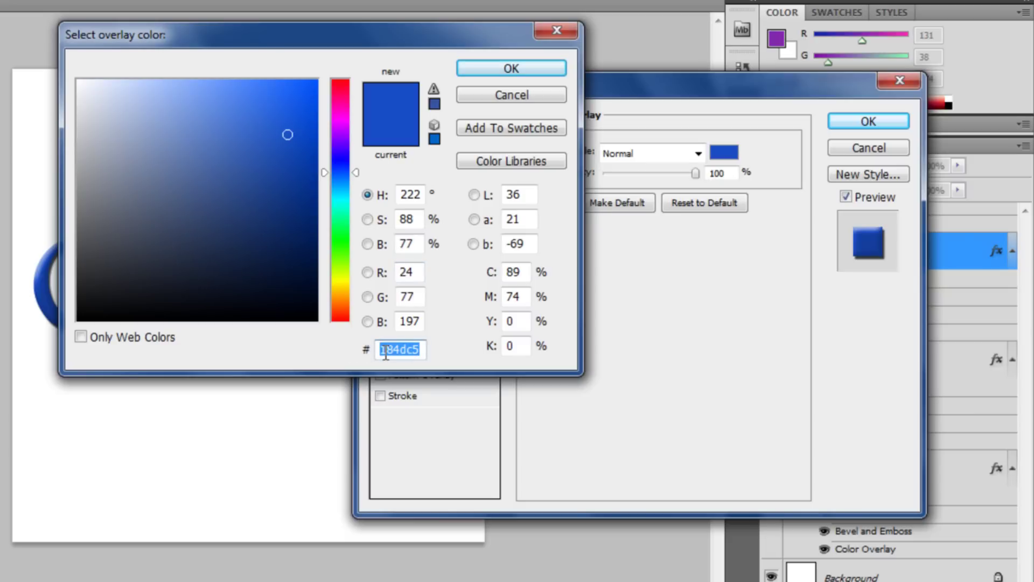
{"action": "type", "text": "ff"}
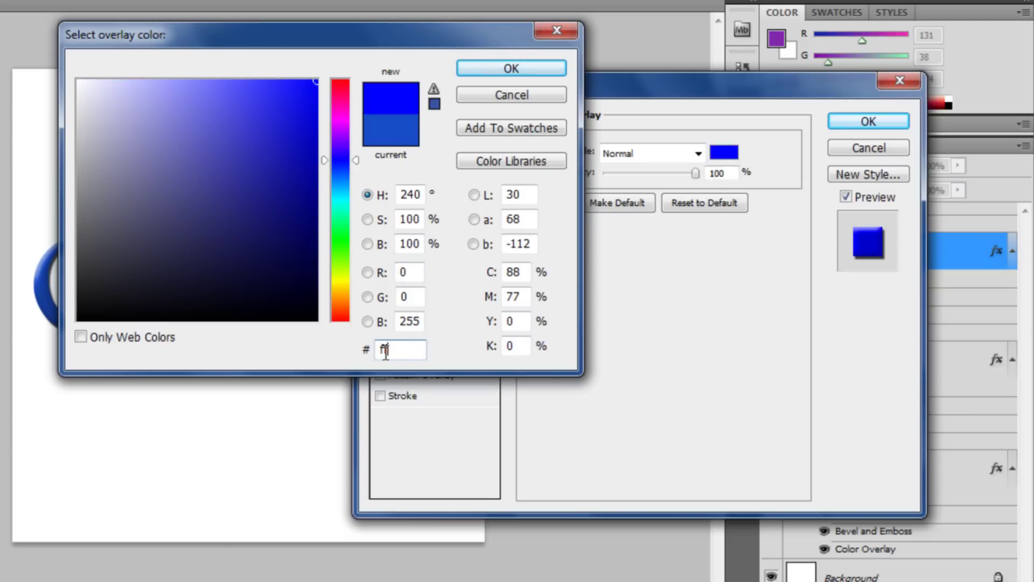
{"action": "type", "text": "cf00"}
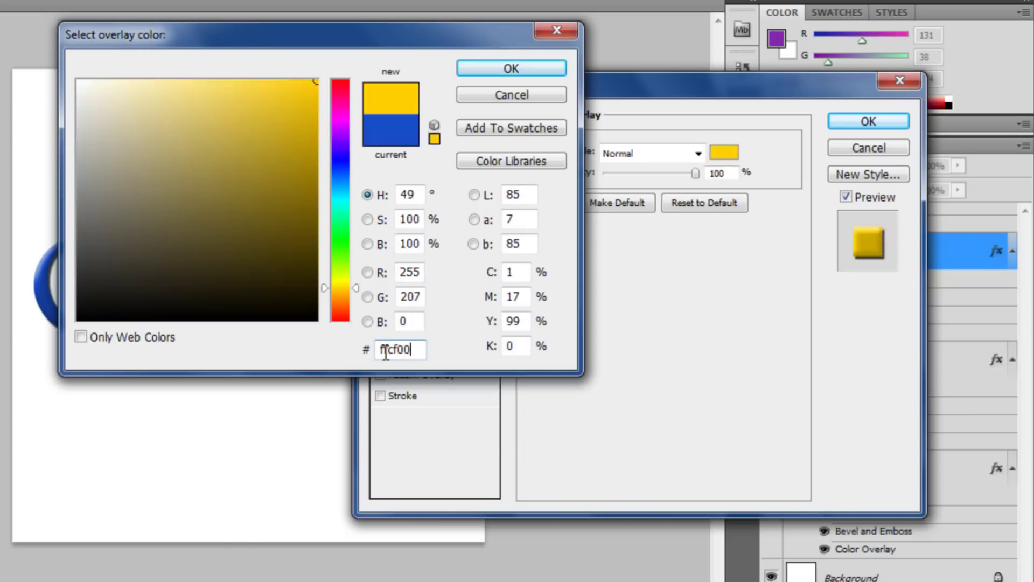
{"action": "key", "text": "Return"}
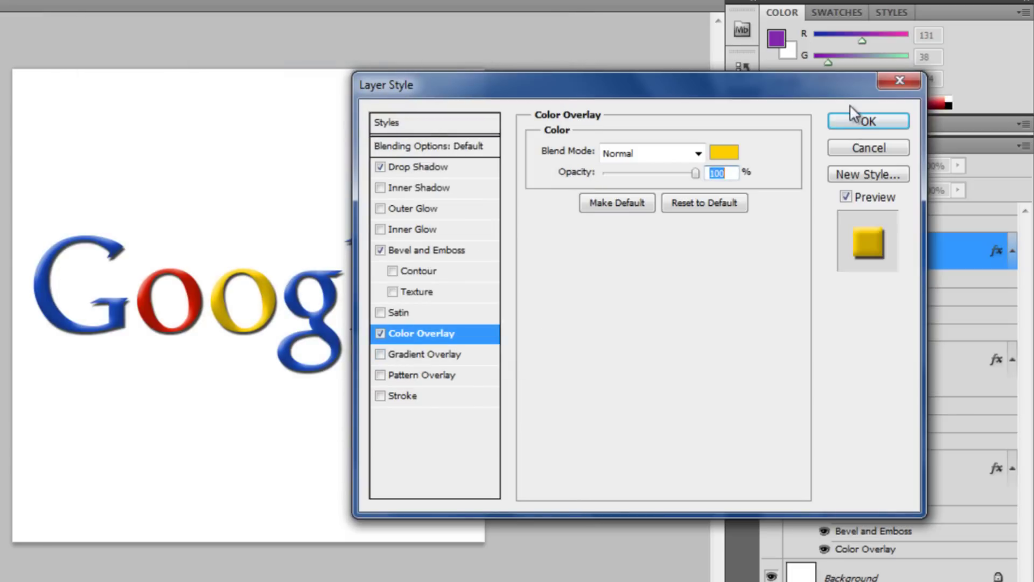
{"action": "left_click", "coordinate": [862, 121]}
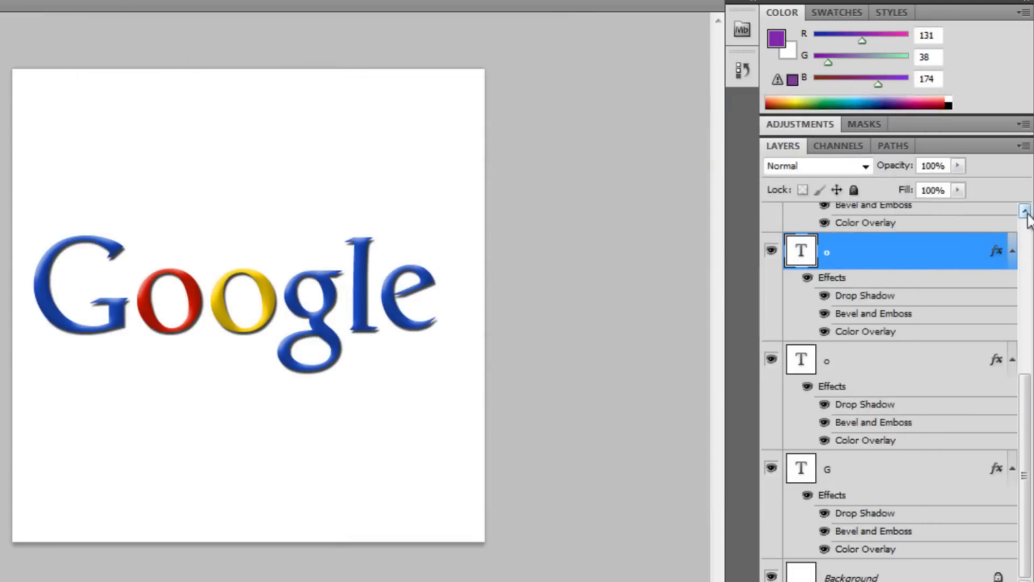
Step: Give the letter l a green colour overlay, hex 32a93b
{"action": "left_click", "coordinate": [1025, 211]}
{"action": "left_click", "coordinate": [840, 446]}
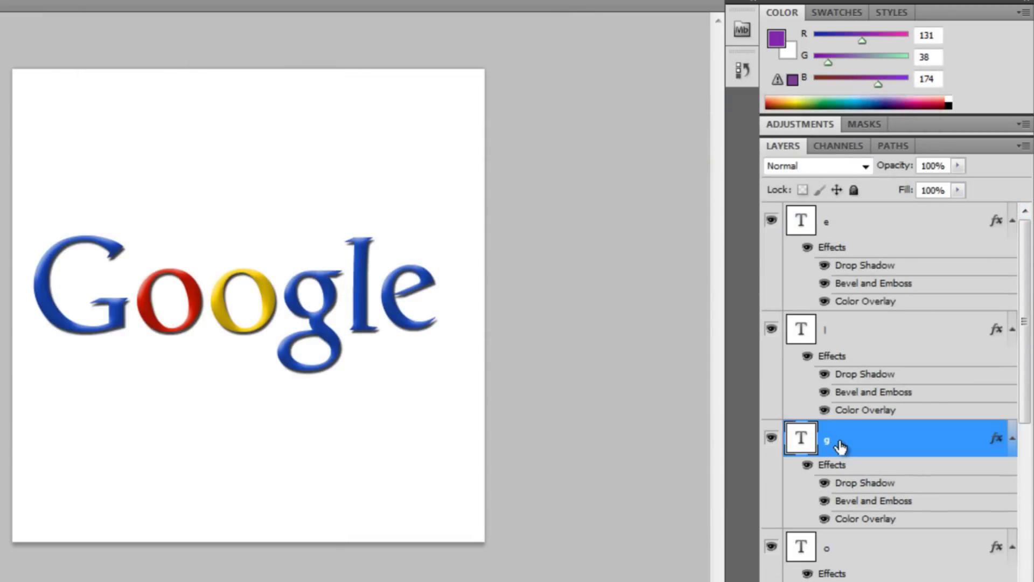
{"action": "left_click", "coordinate": [855, 335]}
{"action": "double_click", "coordinate": [855, 335]}
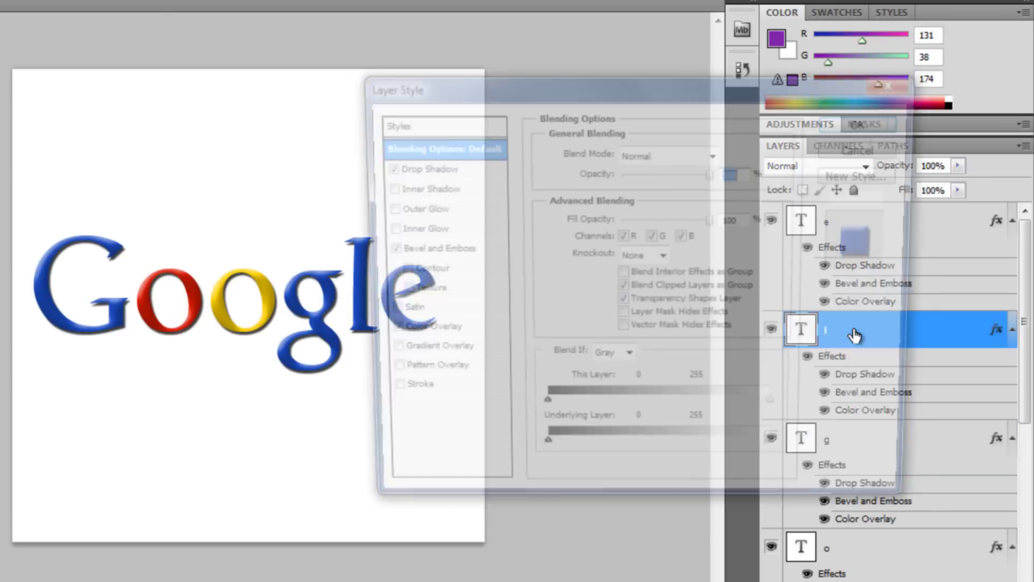
{"action": "left_click", "coordinate": [418, 333]}
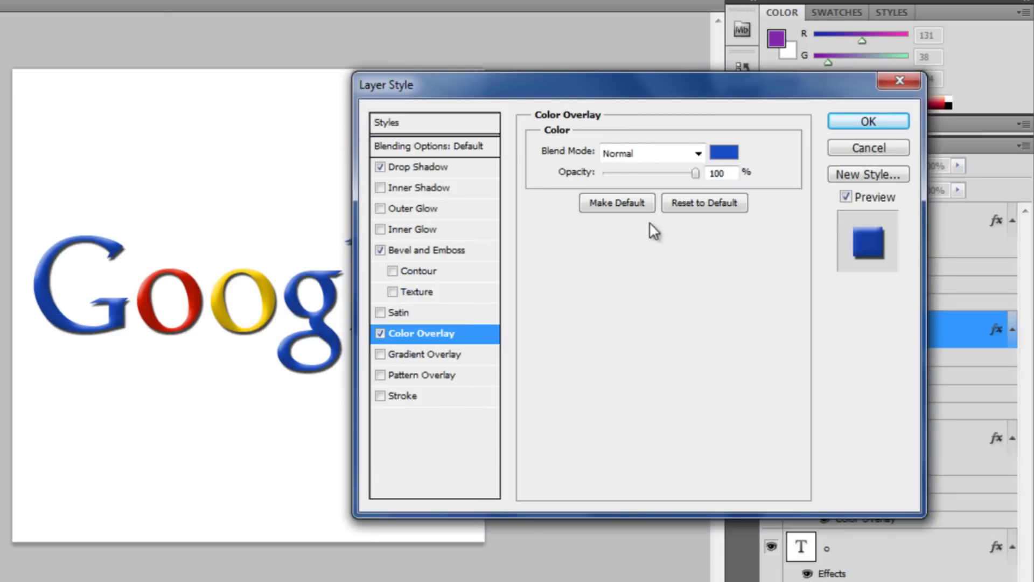
{"action": "left_click", "coordinate": [726, 152]}
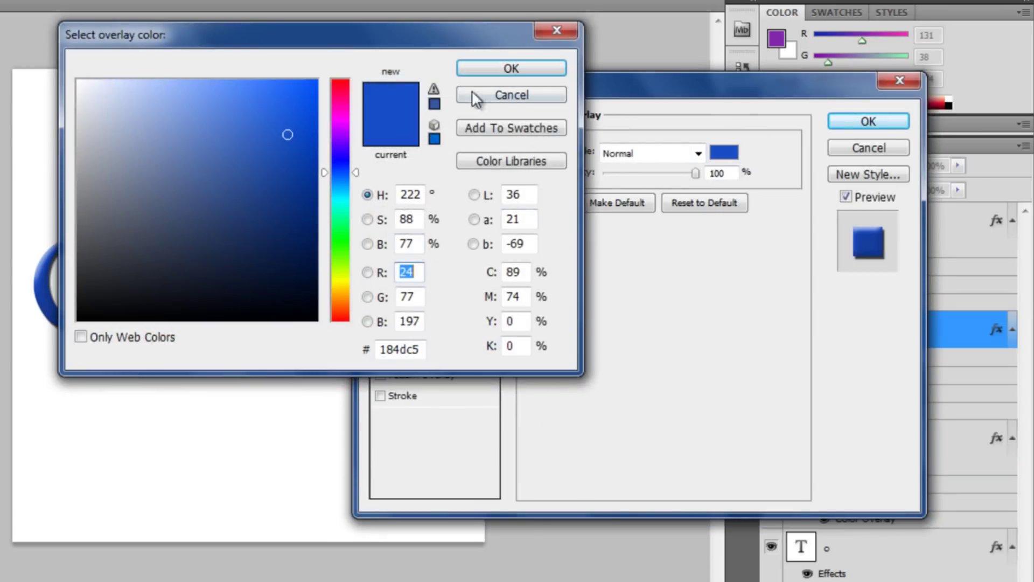
{"action": "left_click_drag", "start_coordinate": [421, 349], "coordinate": [322, 348]}
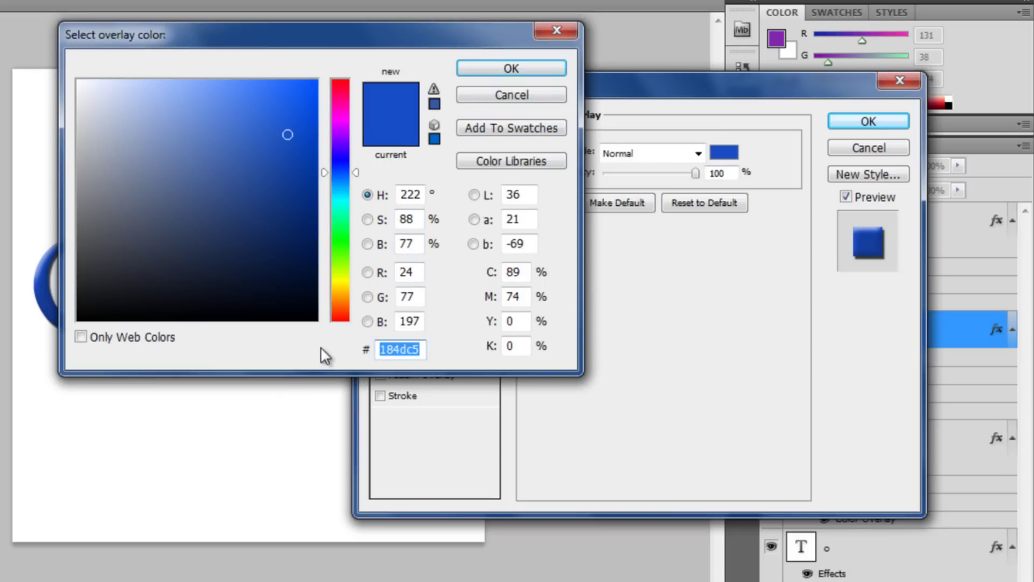
{"action": "type", "text": "32"}
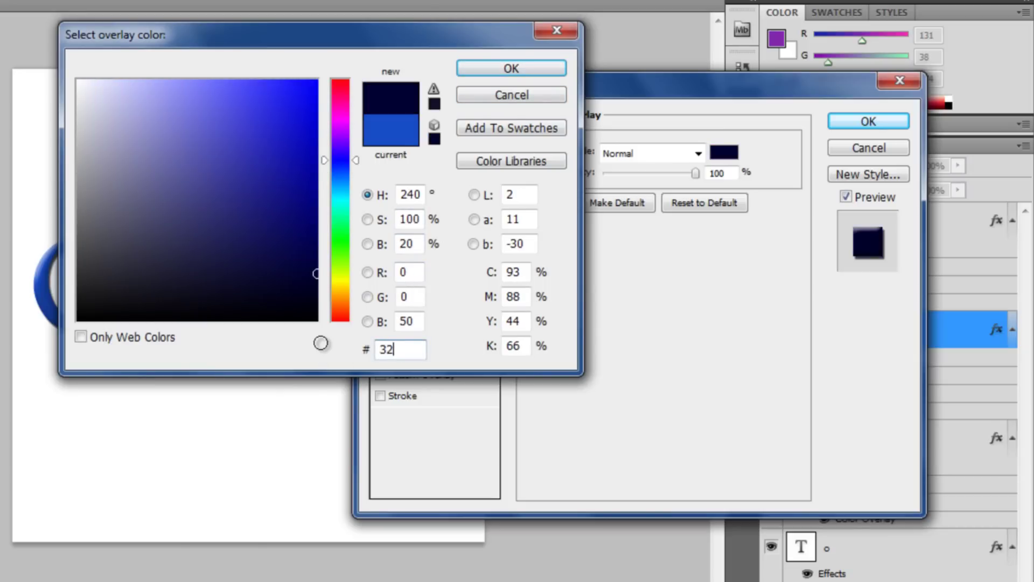
{"action": "type", "text": "a93"}
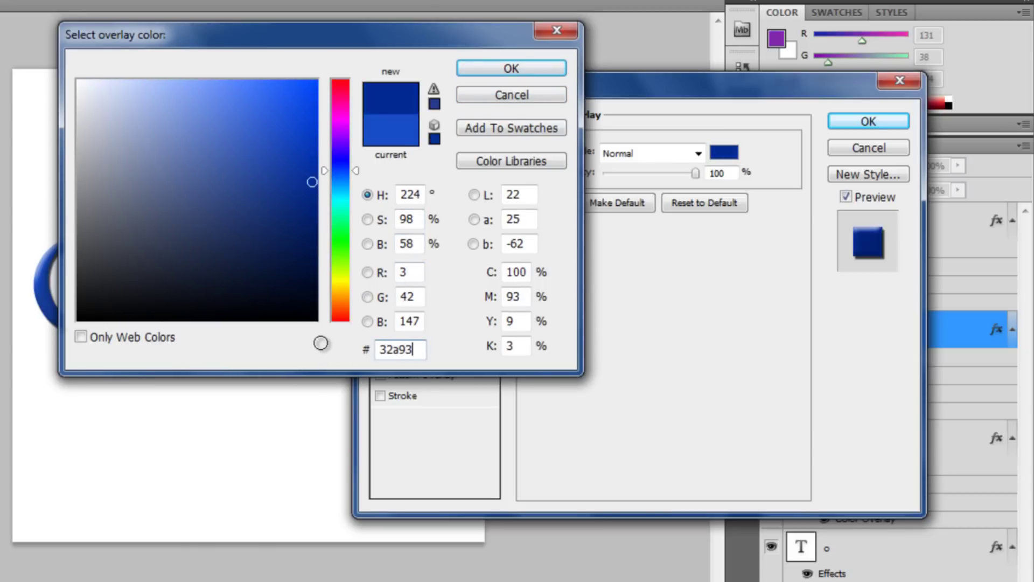
{"action": "type", "text": "b"}
{"action": "key", "text": "Return"}
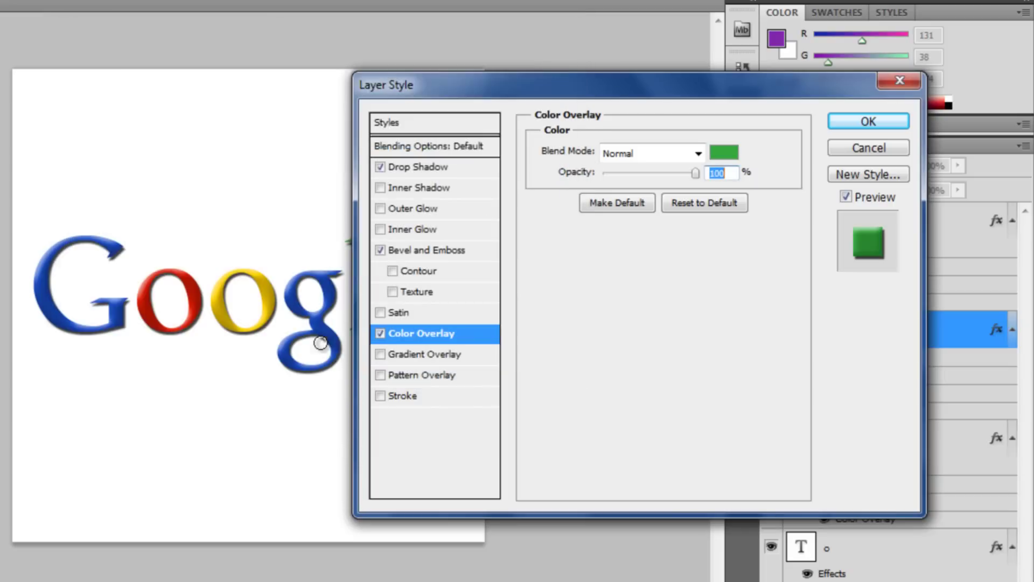
{"action": "left_click", "coordinate": [835, 122]}
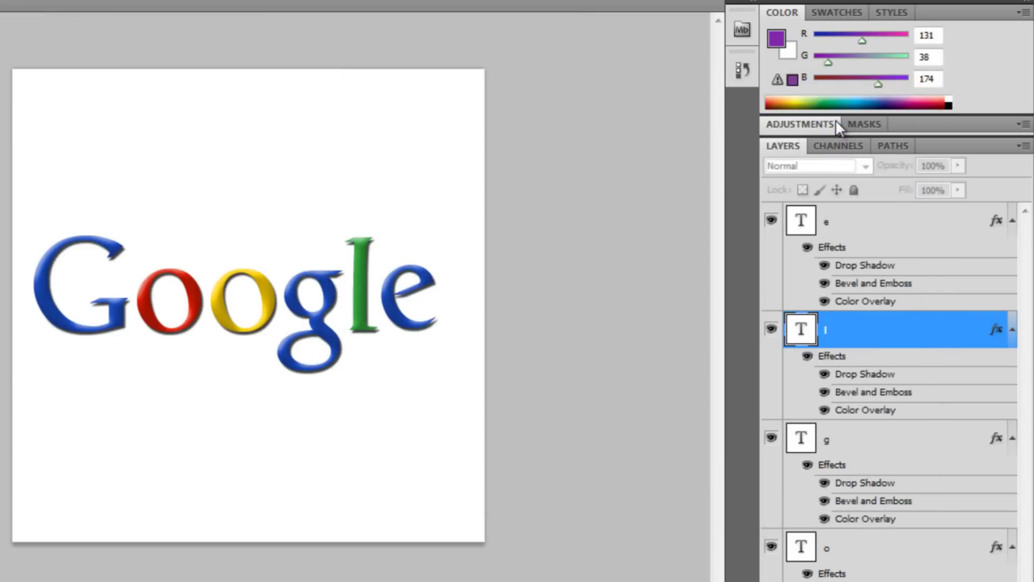
Step: Set the final e's colour overlay to red, hex de1b00
{"action": "left_click", "coordinate": [886, 228]}
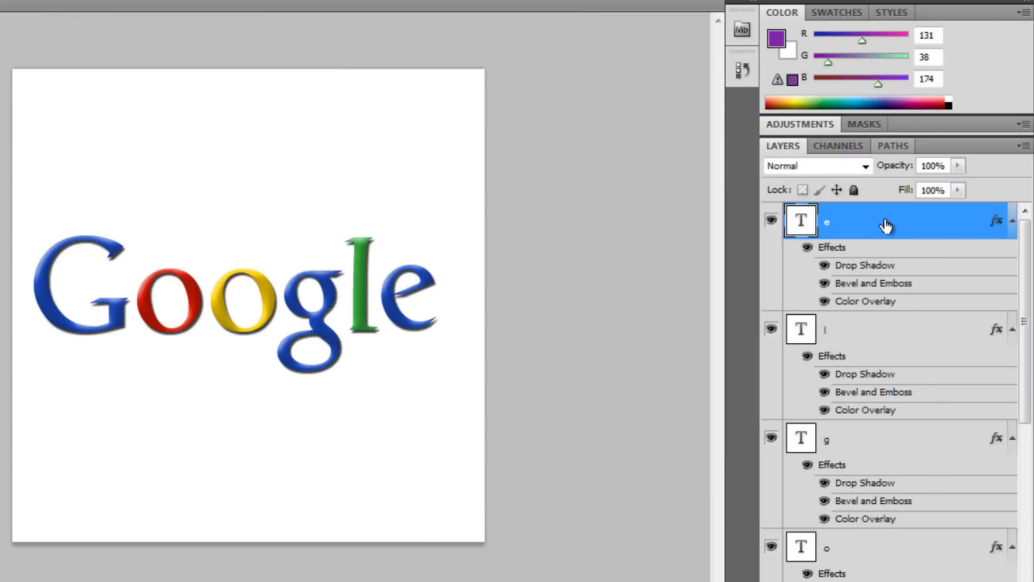
{"action": "double_click", "coordinate": [887, 228]}
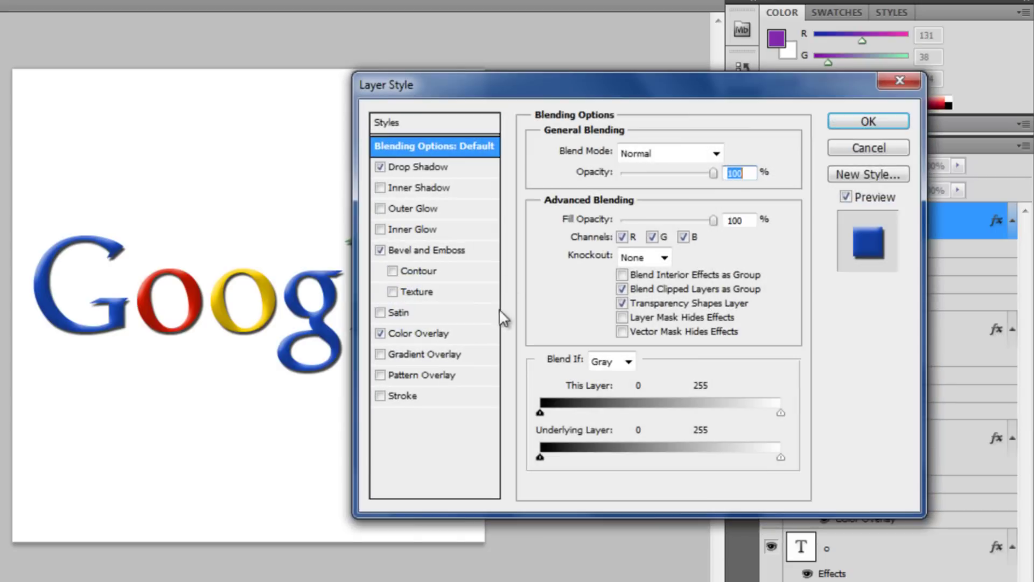
{"action": "left_click", "coordinate": [452, 332]}
{"action": "left_click", "coordinate": [710, 160]}
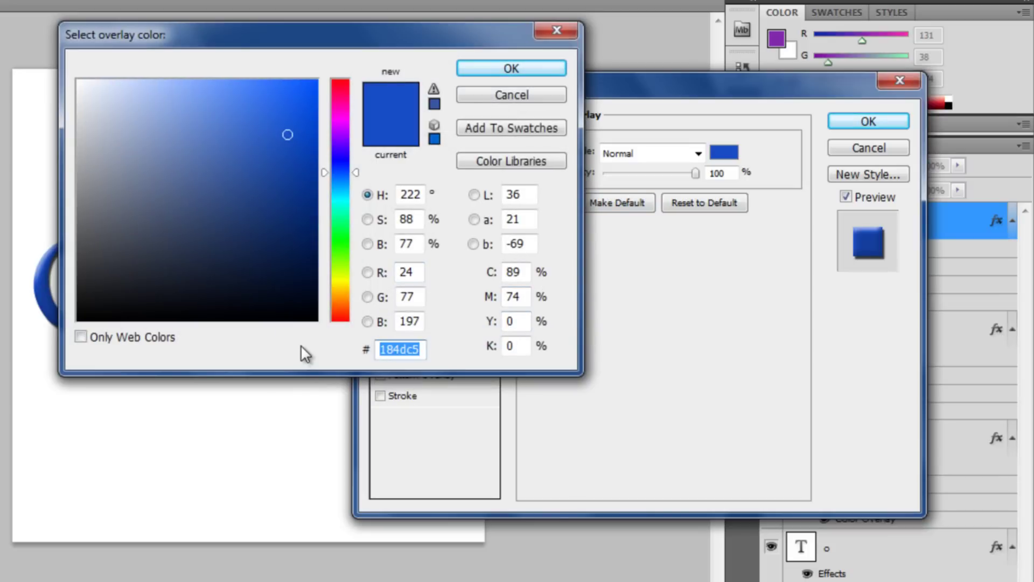
{"action": "type", "text": "de"}
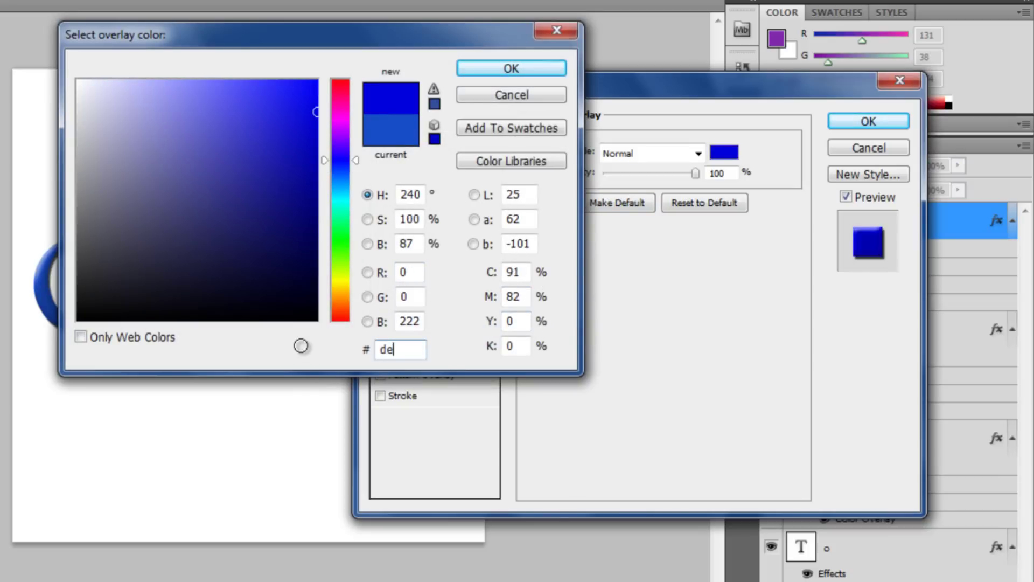
{"action": "type", "text": "1"}
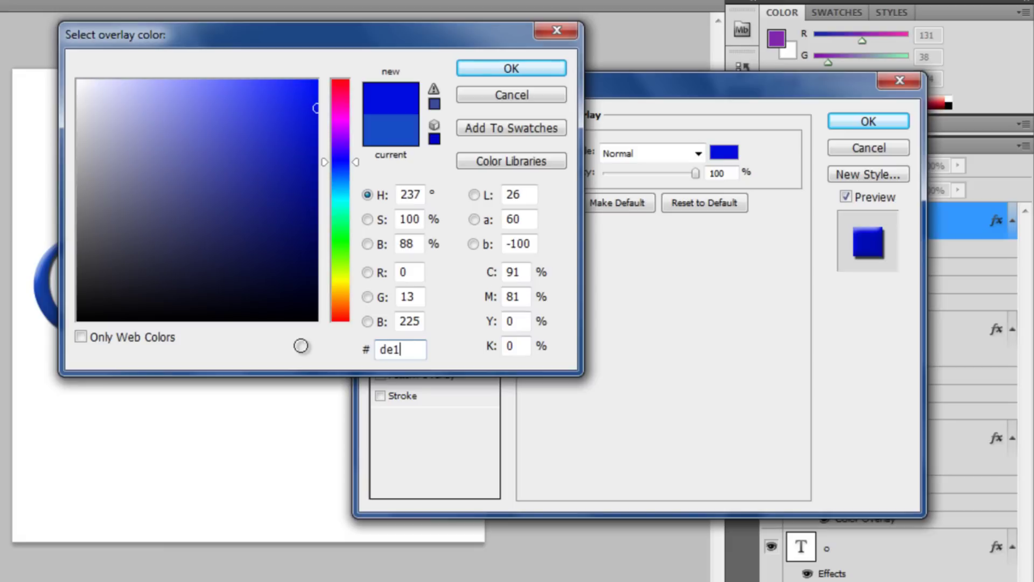
{"action": "type", "text": "b"}
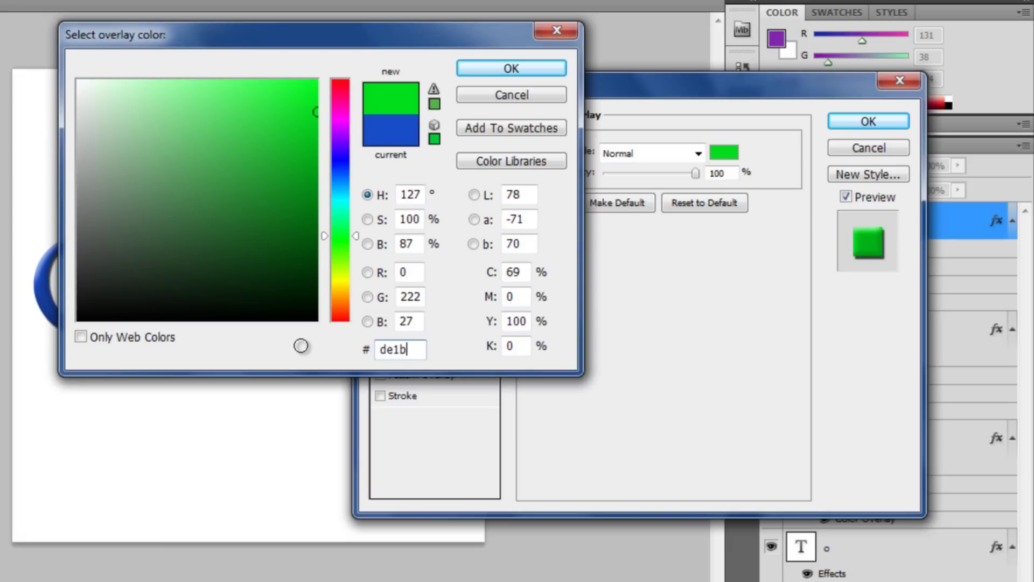
{"action": "type", "text": "00"}
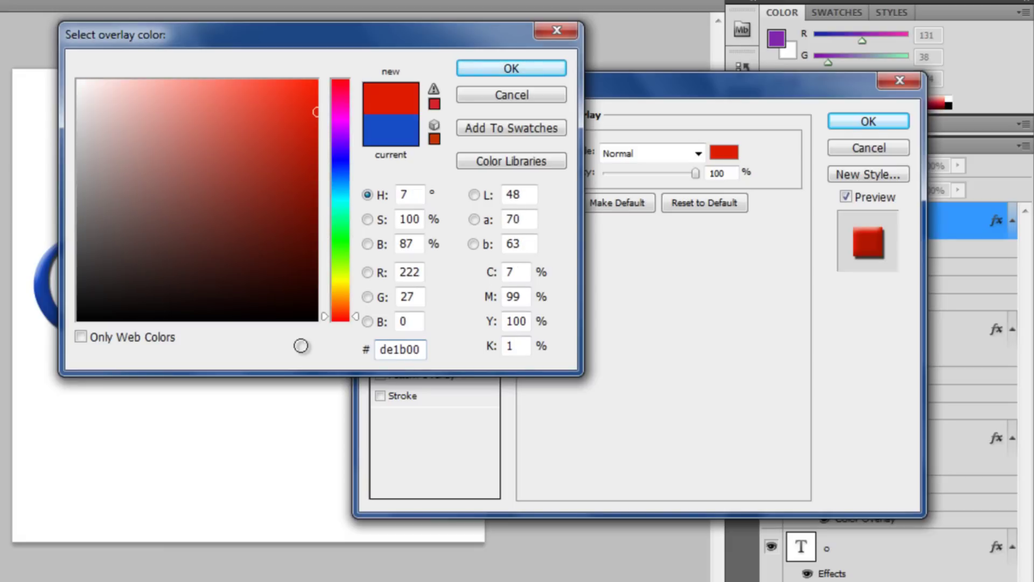
{"action": "key", "text": "Return"}
{"action": "left_click", "coordinate": [850, 122]}
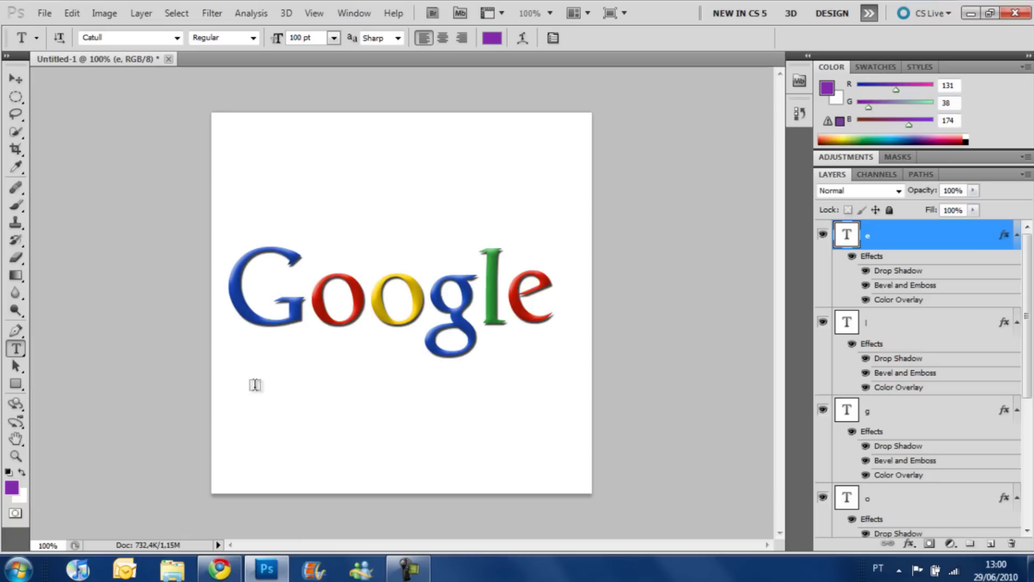
{"action": "left_click_drag", "start_coordinate": [1028, 307], "coordinate": [1029, 437]}
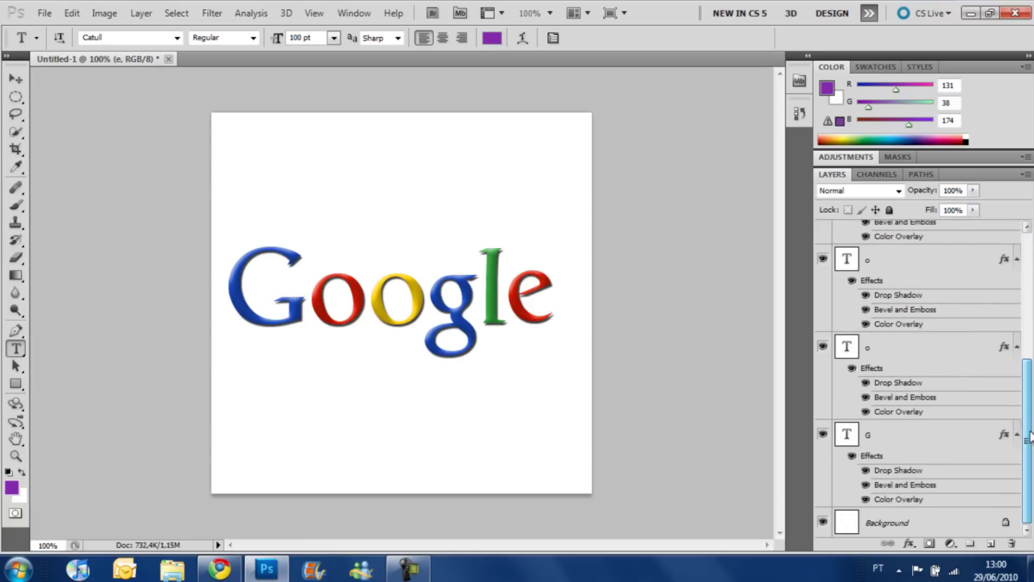
{"action": "left_click_drag", "start_coordinate": [1029, 438], "coordinate": [1029, 311]}
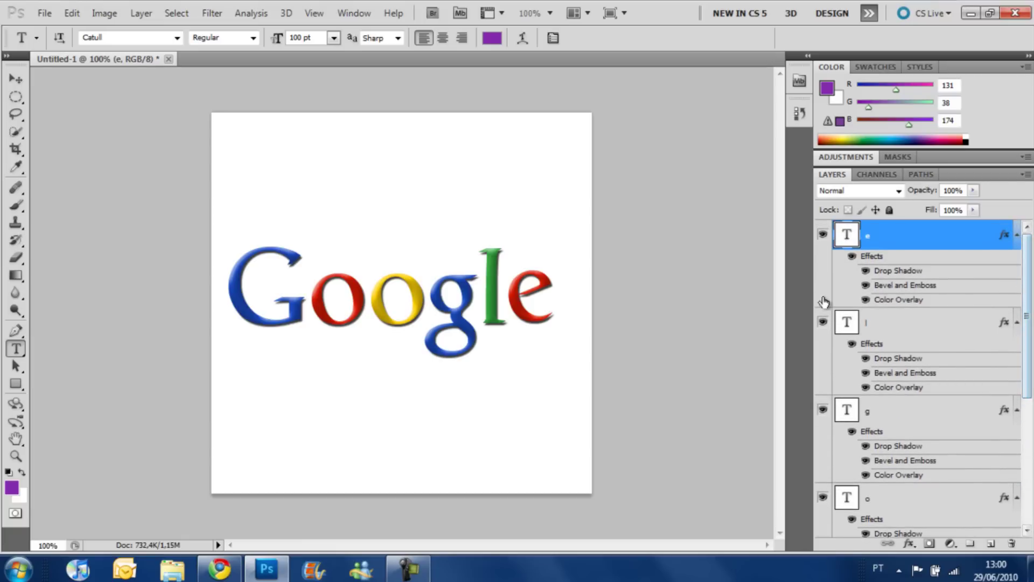